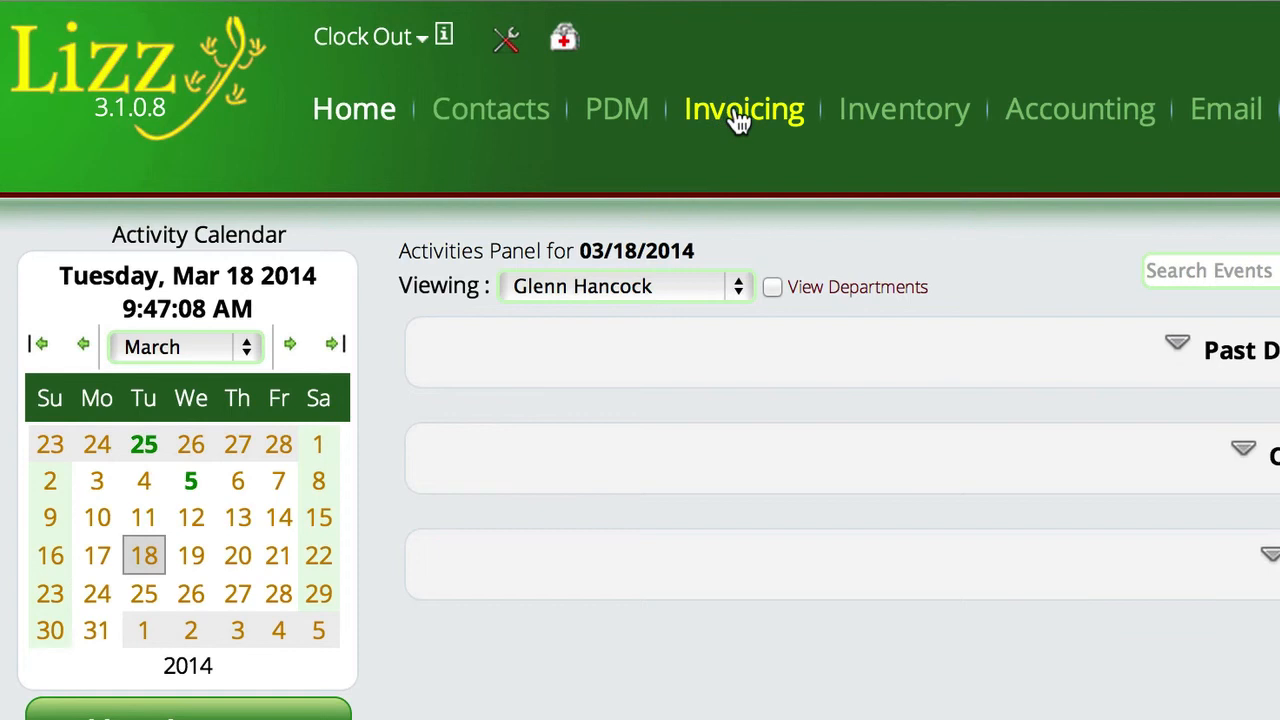
Start a new invoice by searching contacts by the customer's last name and selecting the matching customer.
click(738, 118)
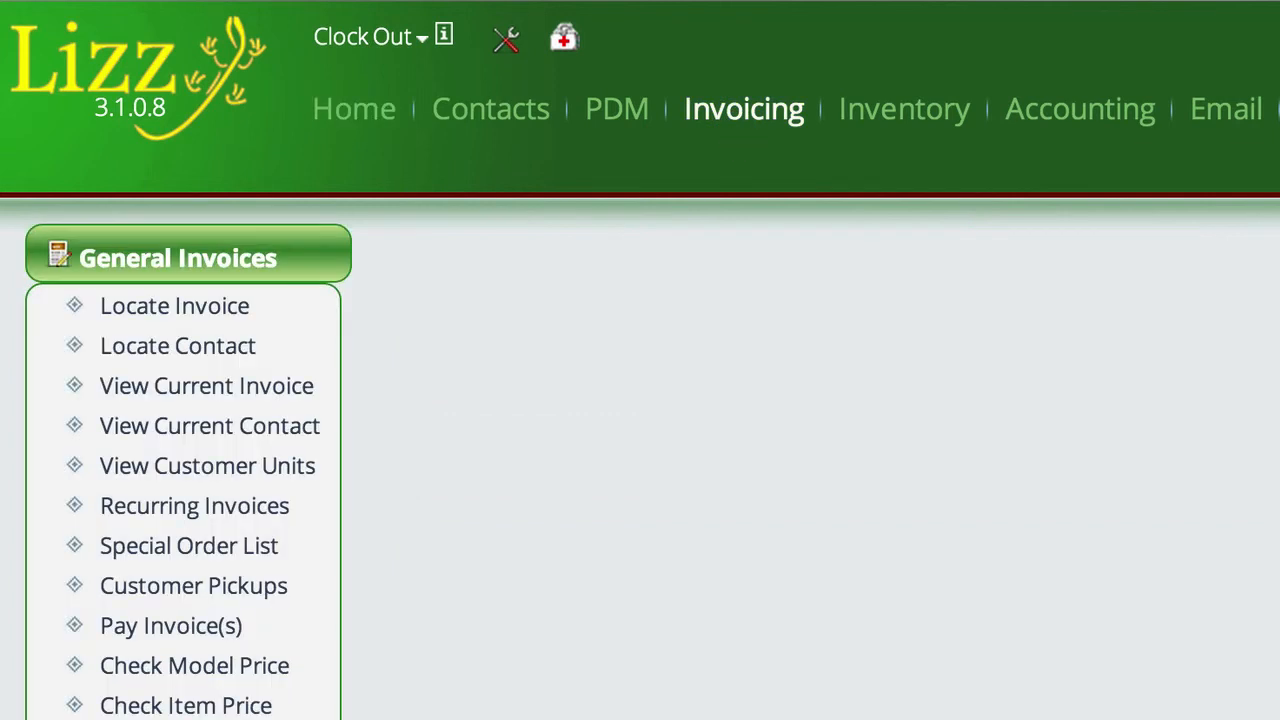
click(177, 628)
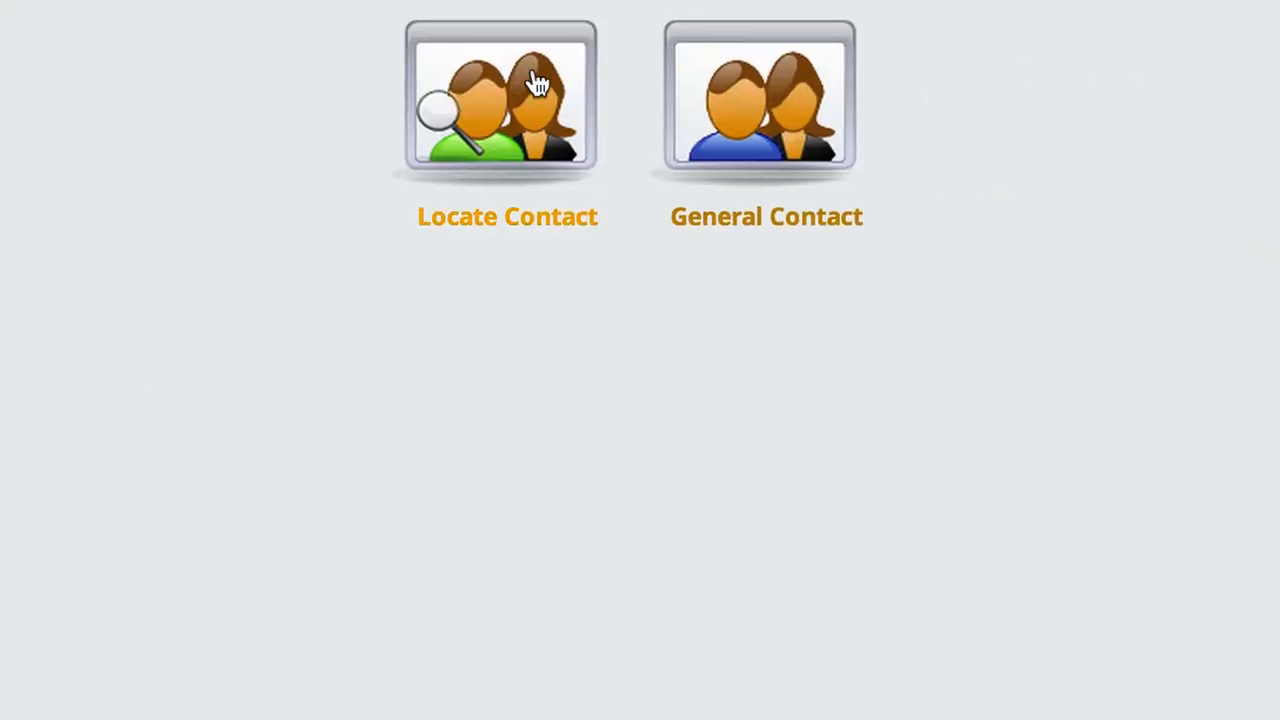
click(506, 106)
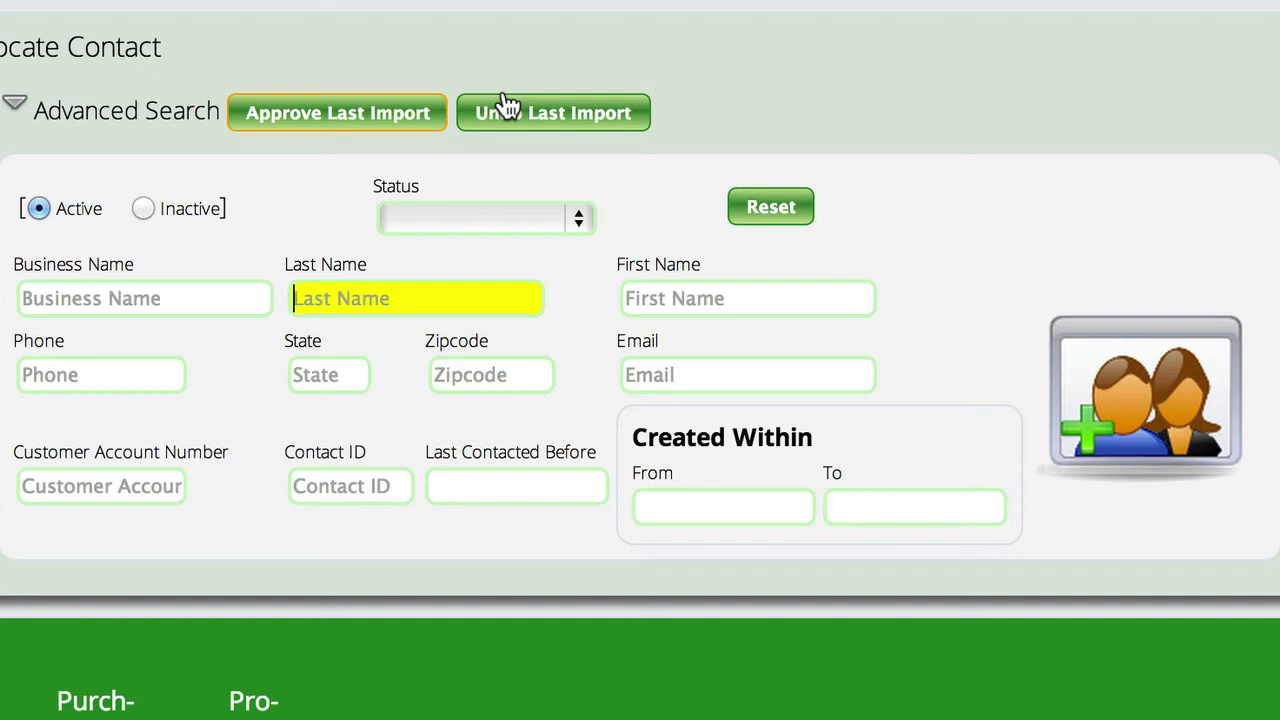
text(sm)
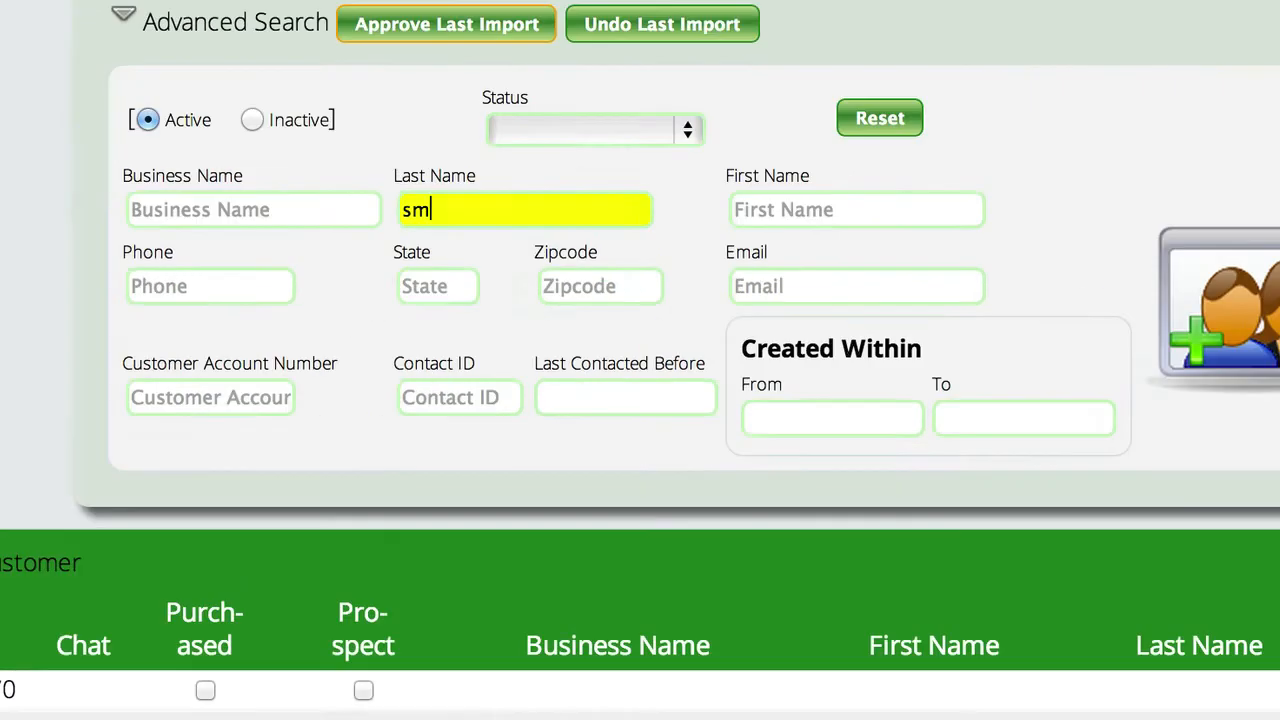
text(ith)
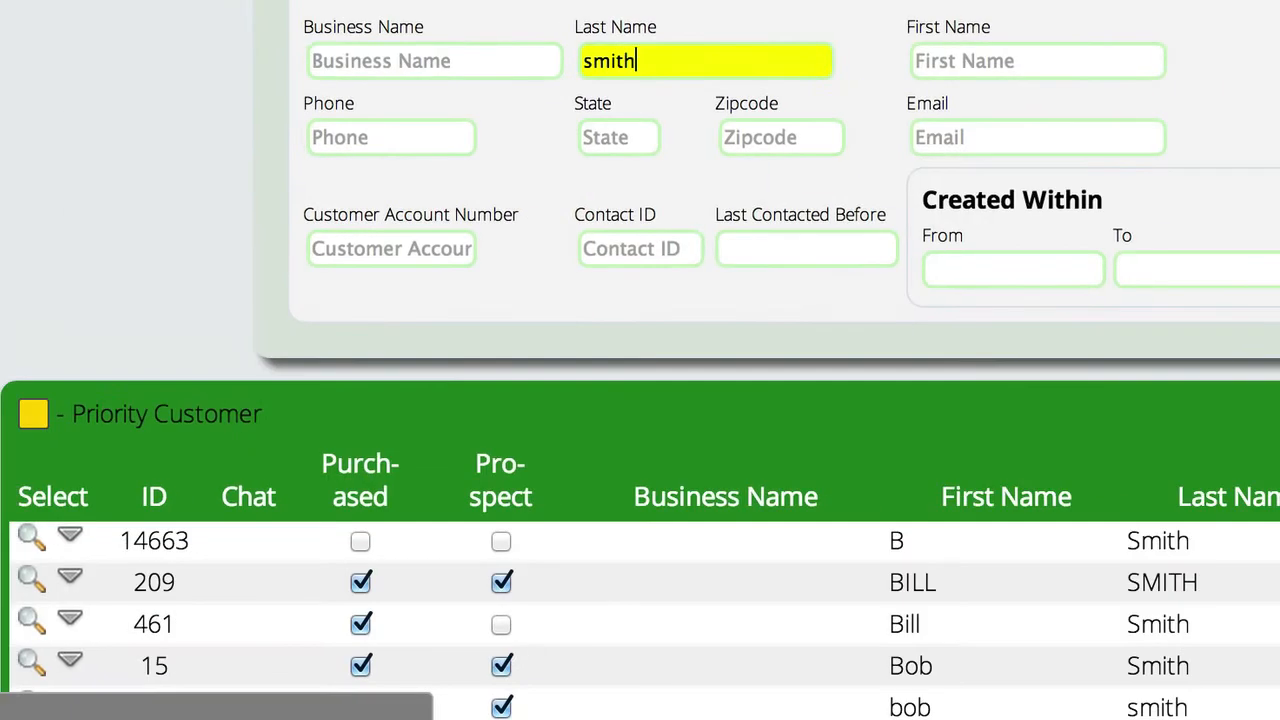
scroll(620, 300, down, 3)
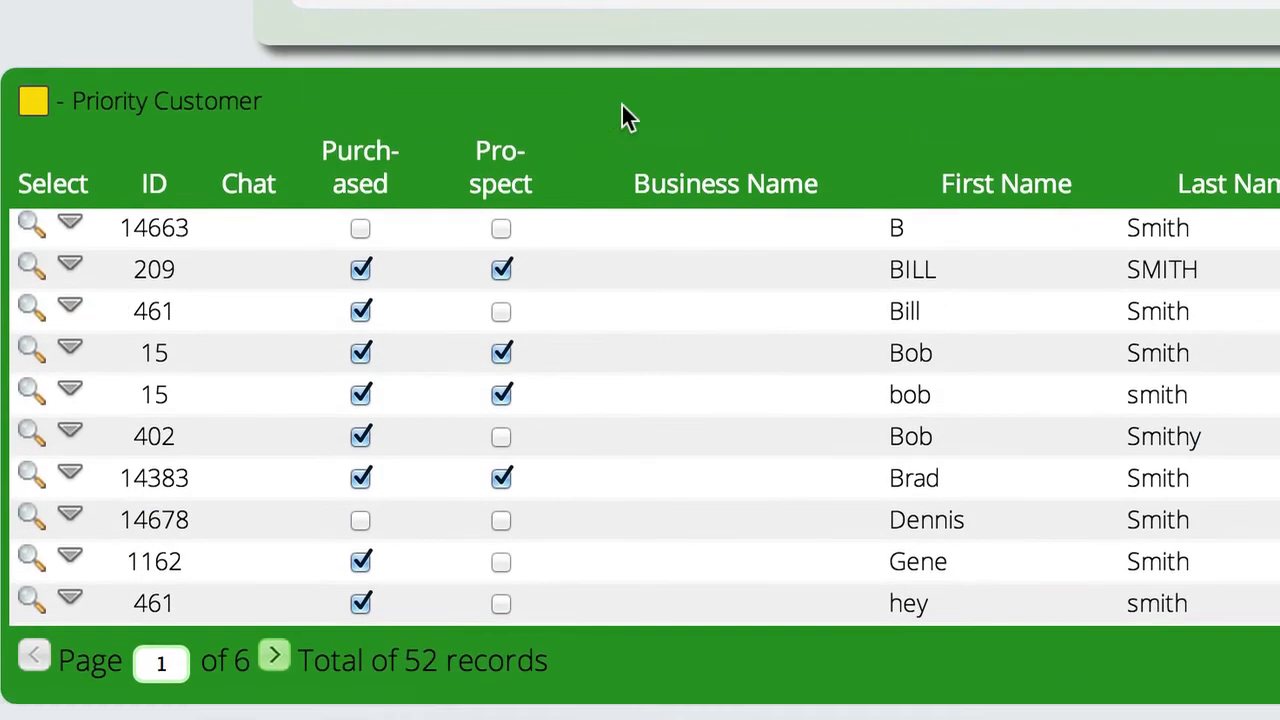
click(32, 450)
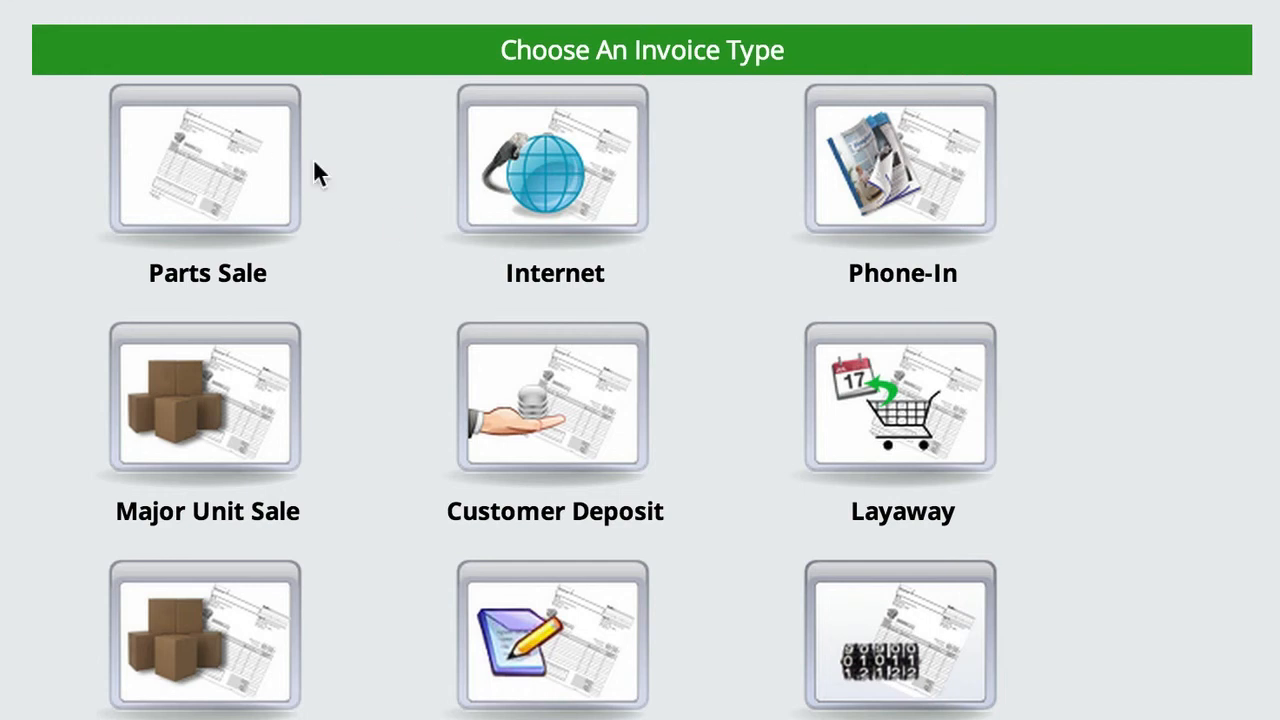
Create a Parts Sale invoice for the customer and add one "Assembly To Build" item to it.
click(231, 177)
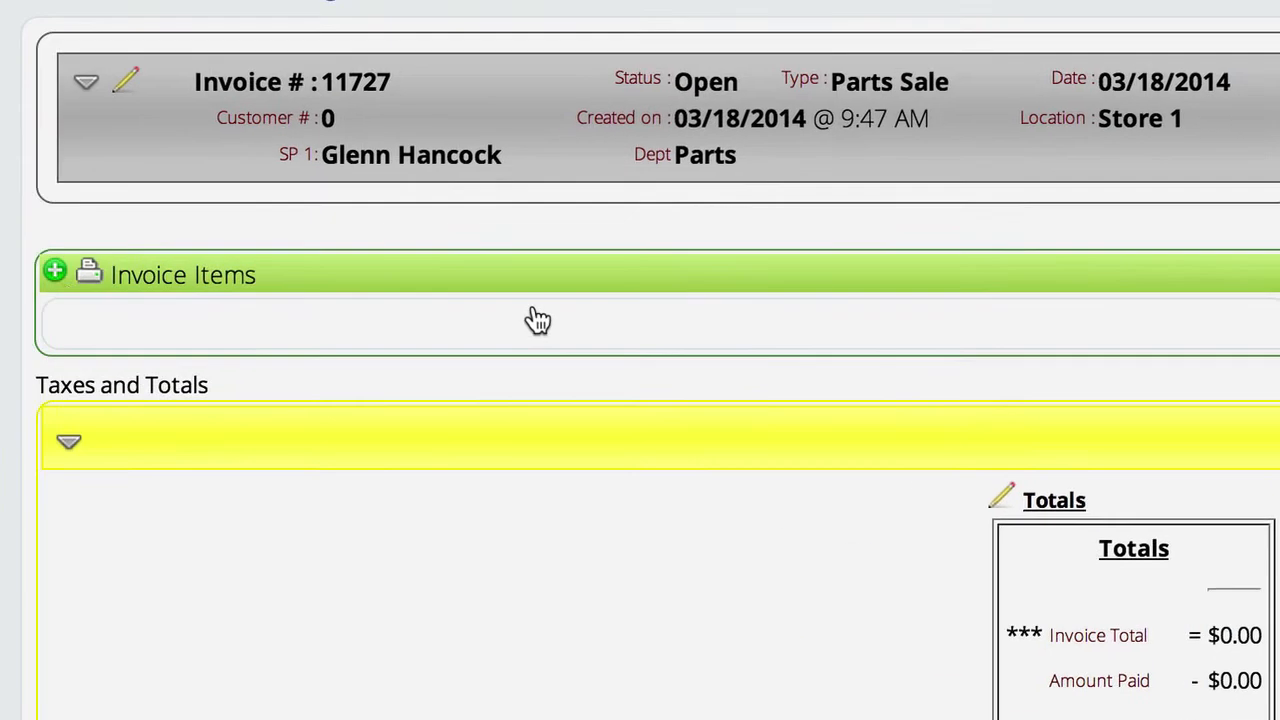
click(67, 280)
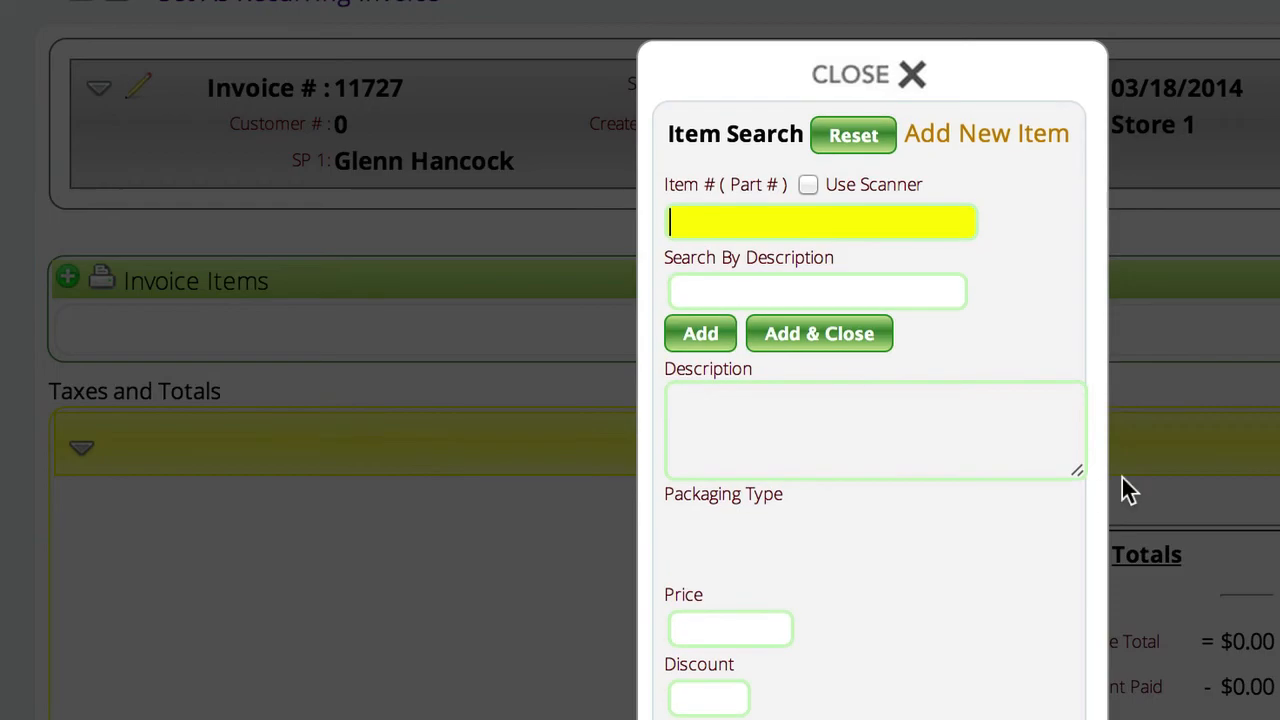
text(assembly to)
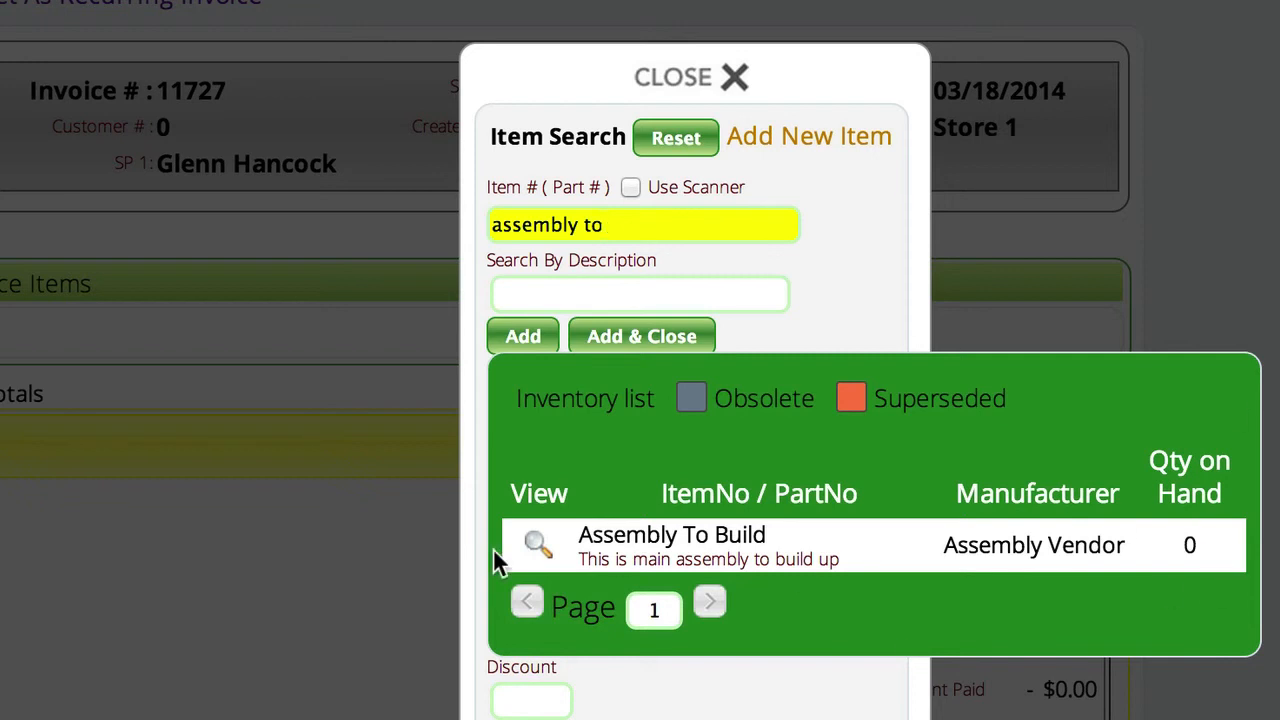
click(535, 543)
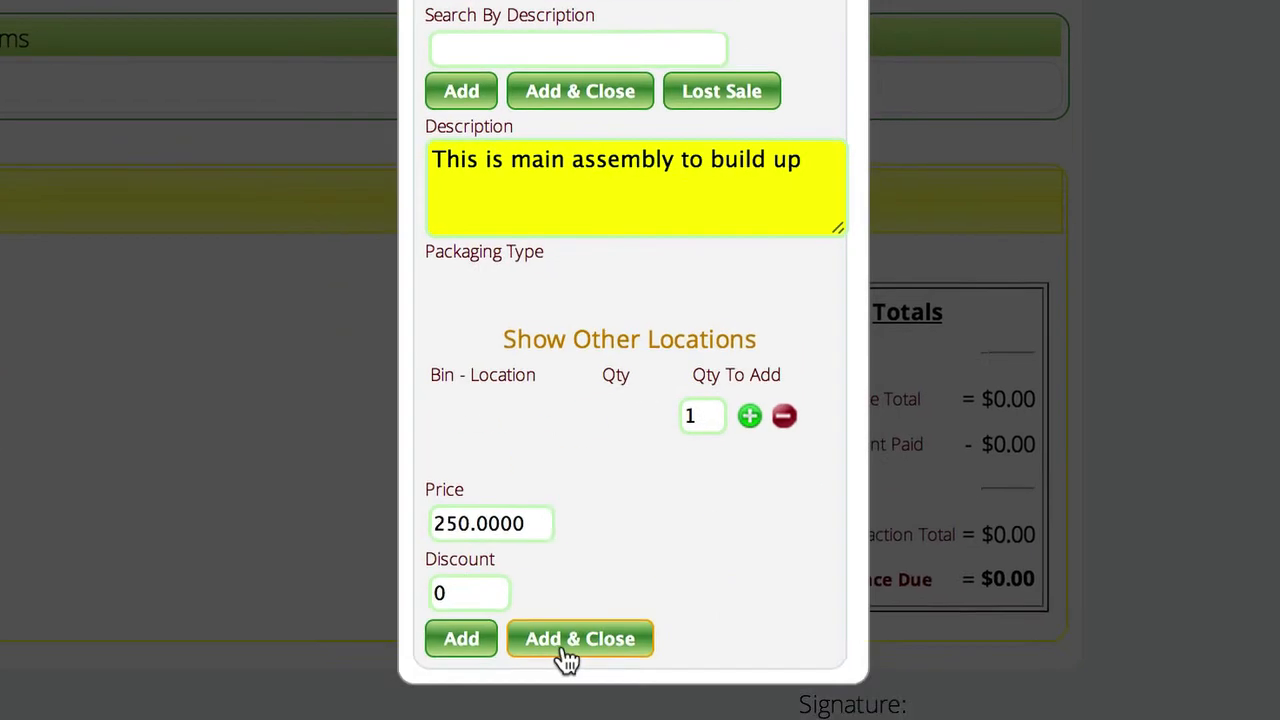
click(562, 650)
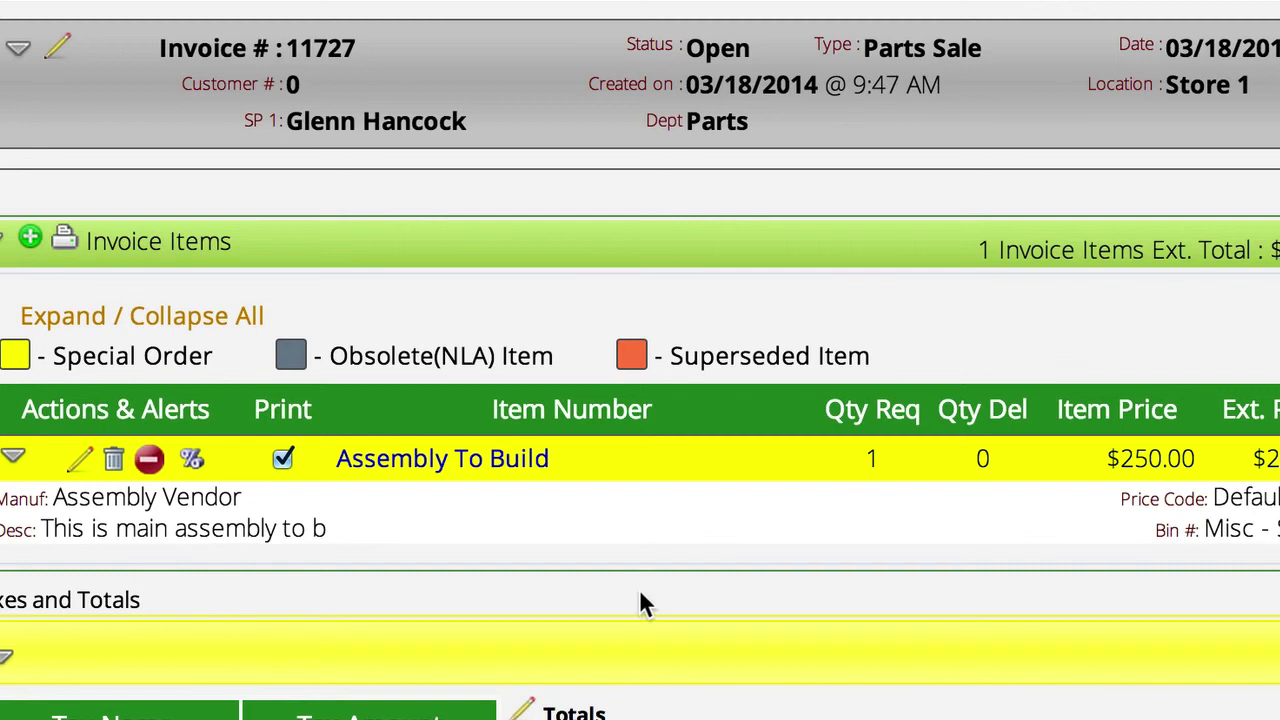
Pay the new invoice in cash, using cash drawer CD1.
scroll(834, 597, up, 3)
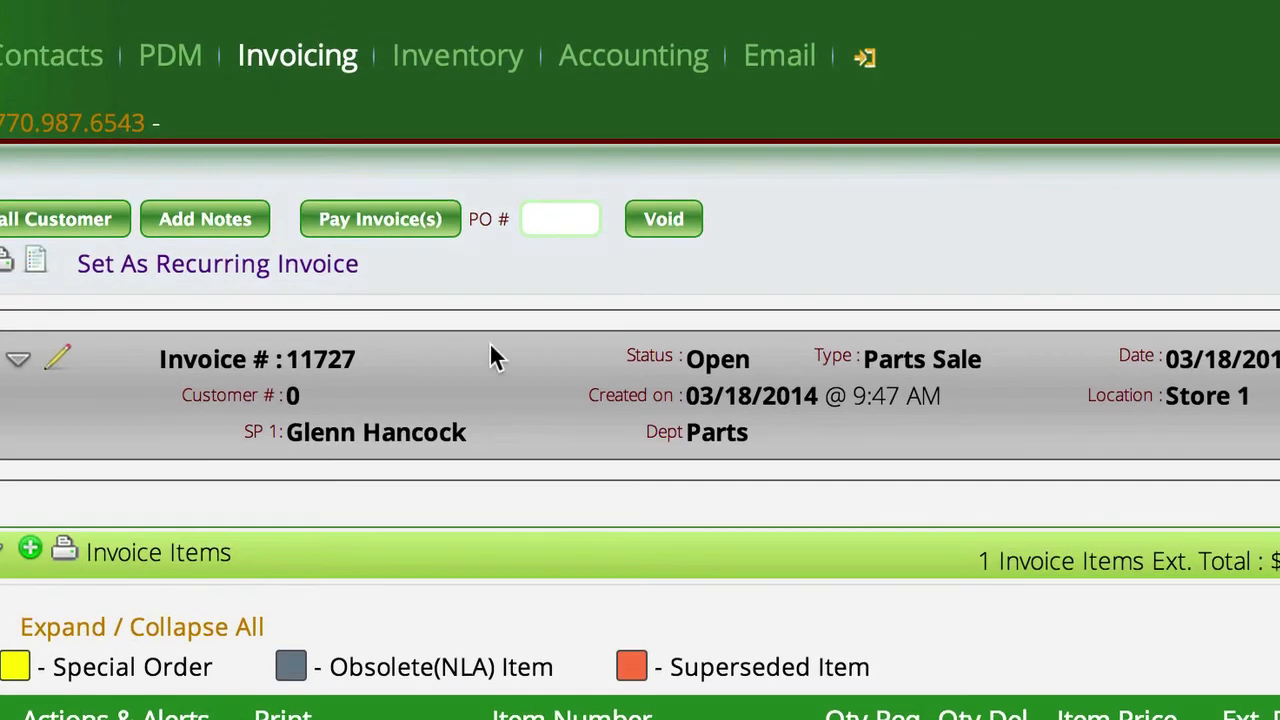
click(366, 223)
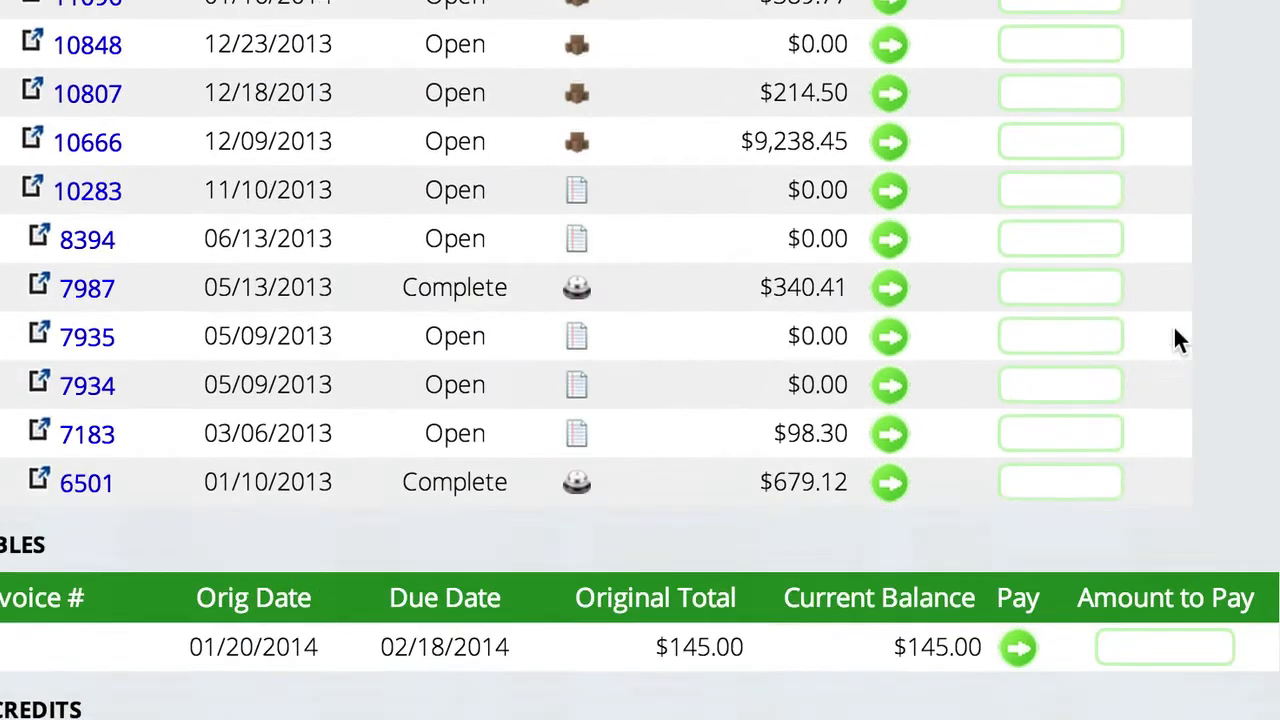
scroll(1173, 330, down, 5)
click(815, 545)
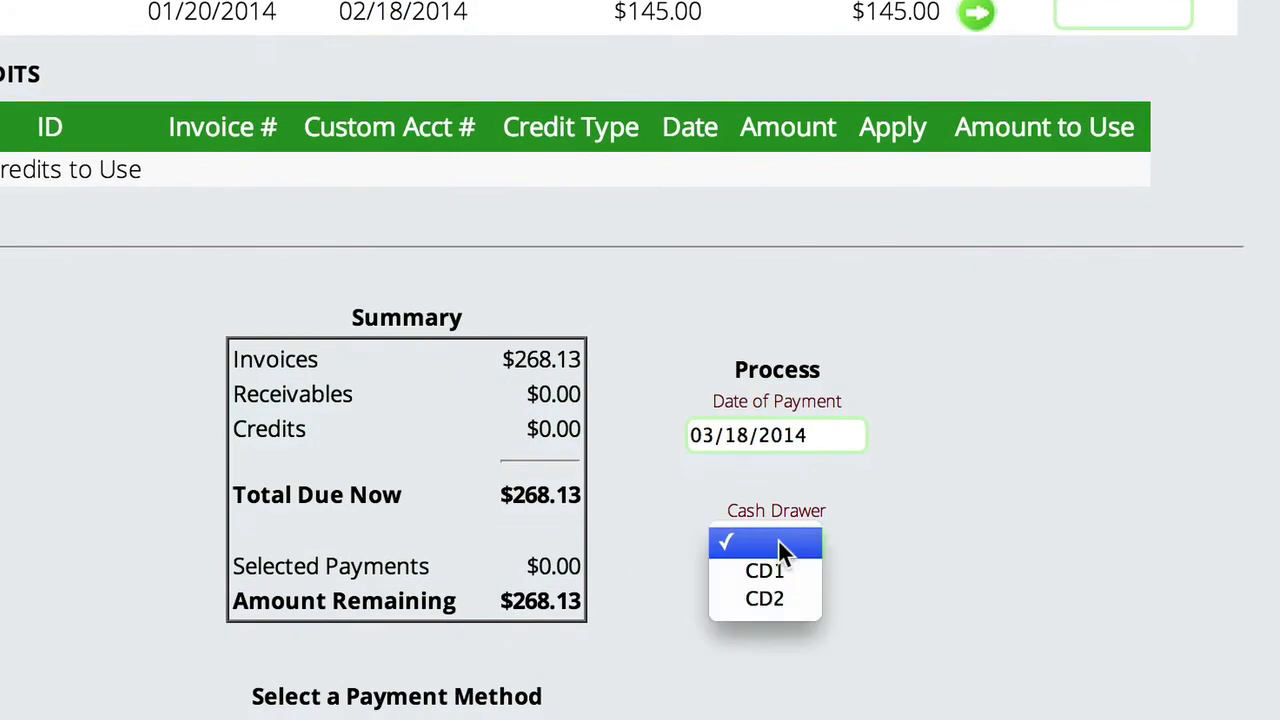
click(777, 563)
scroll(764, 579, down, 3)
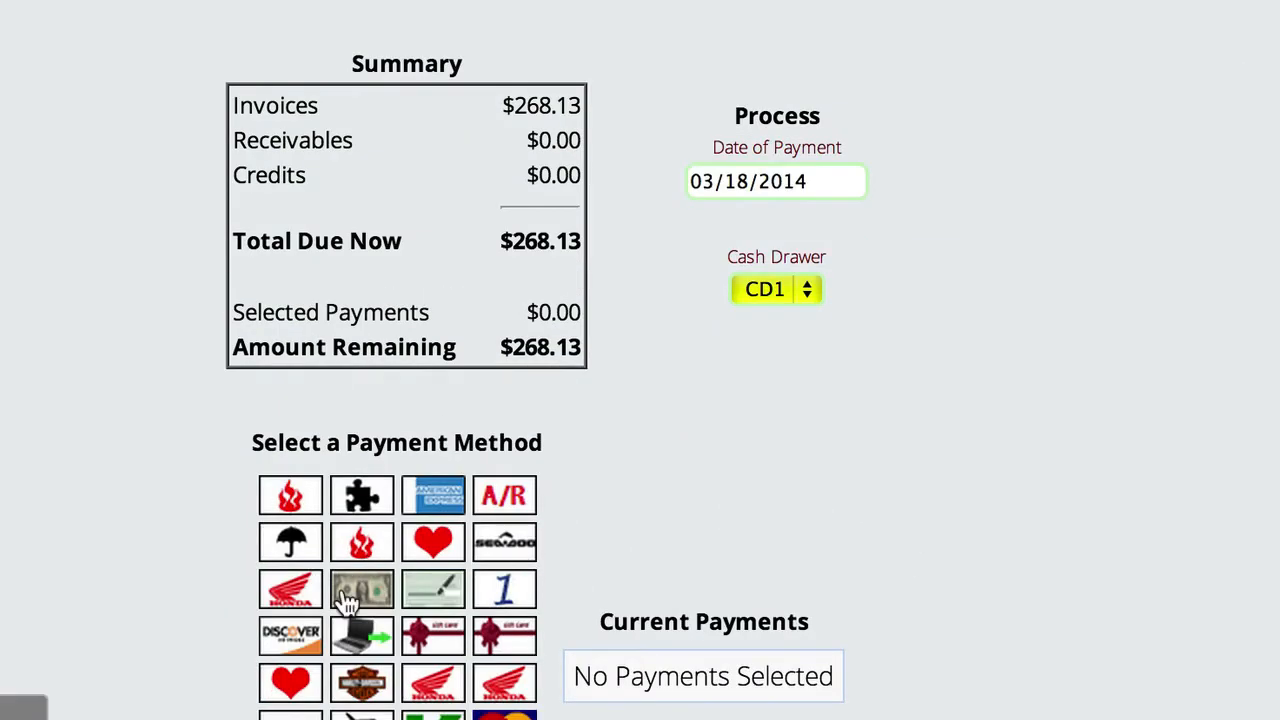
click(345, 589)
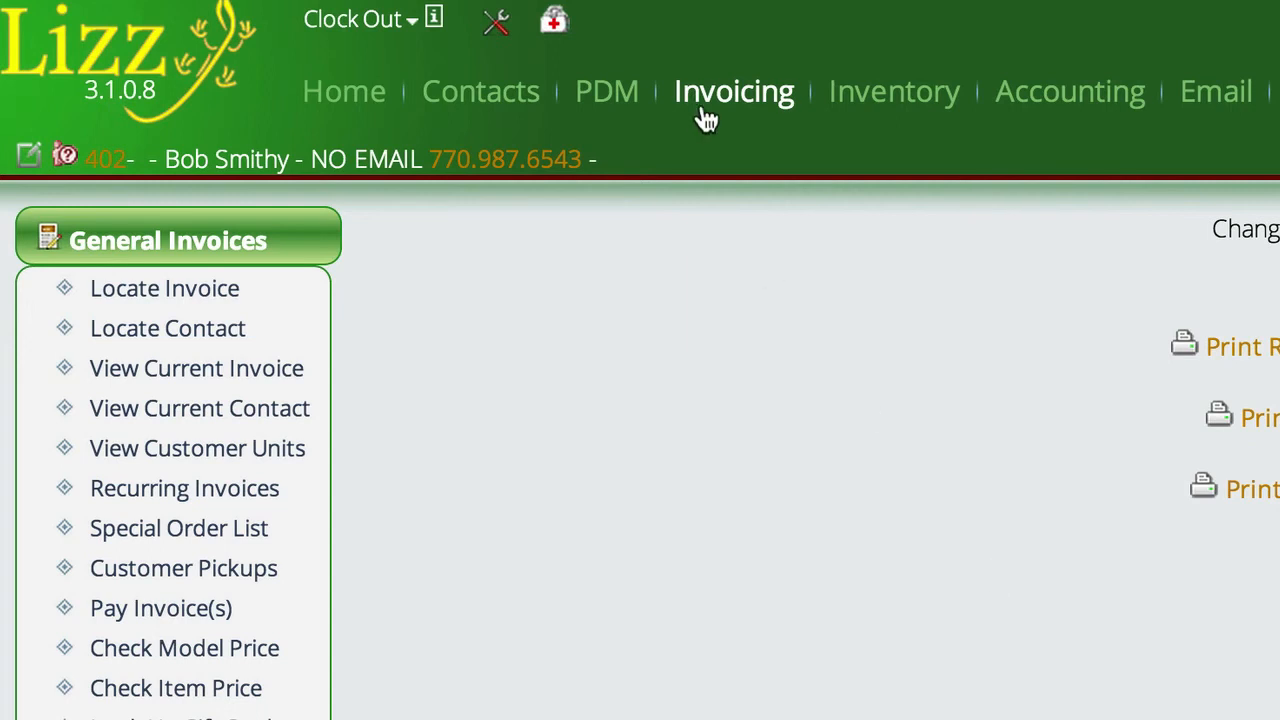
Filter the special order list to the current invoice and expand the Assembly To Build item's purchase order details.
click(174, 540)
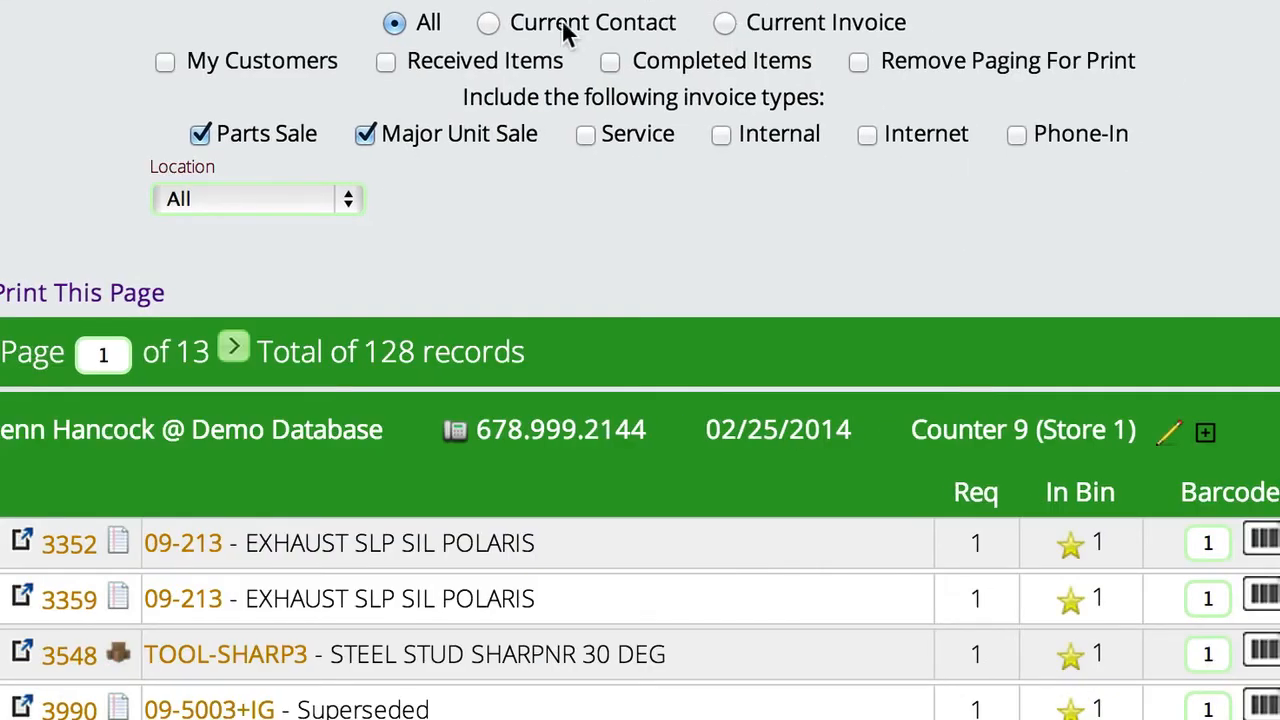
click(488, 22)
click(725, 23)
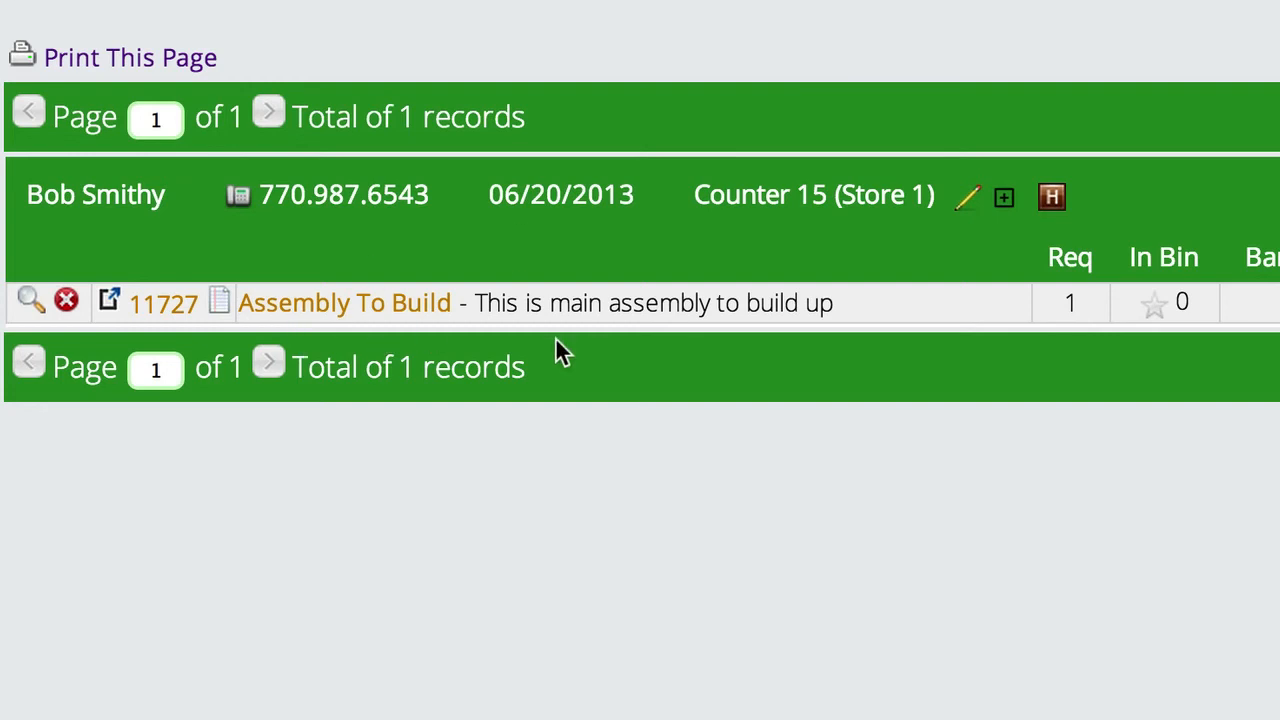
click(30, 302)
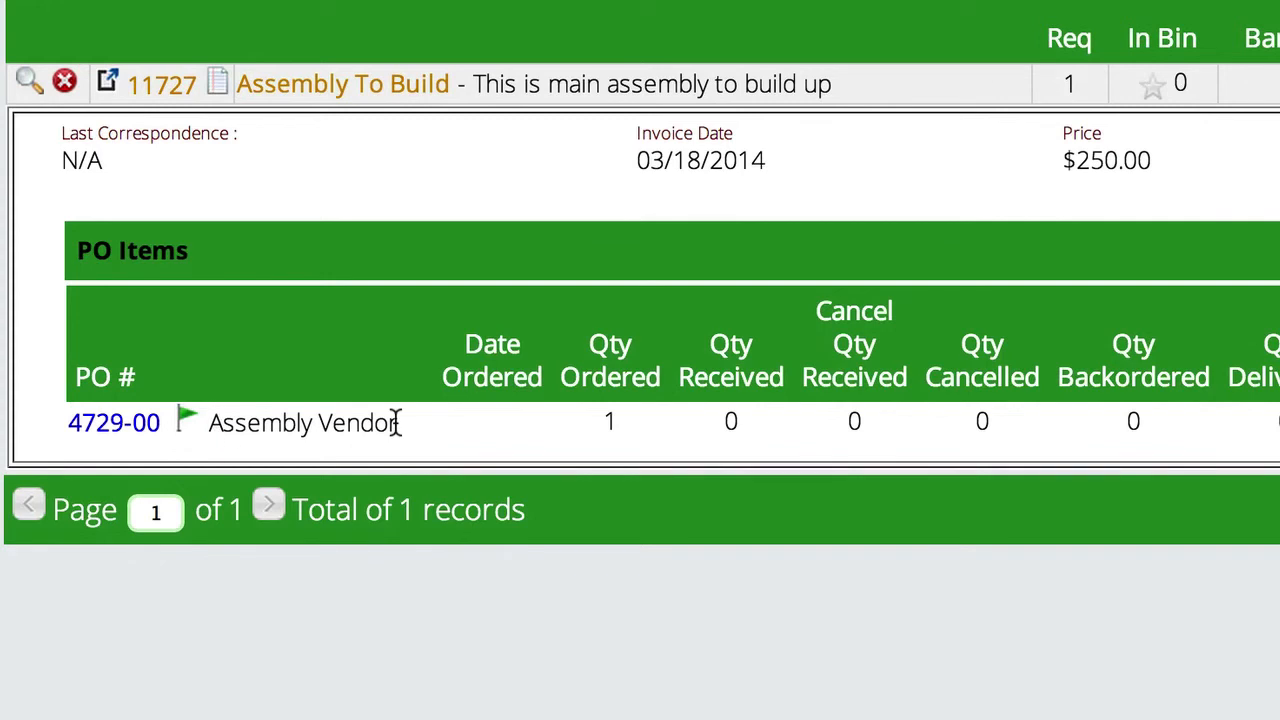
Open the purchase order linked to the assembly and check which contact and invoice its special order quantity belongs to.
click(106, 424)
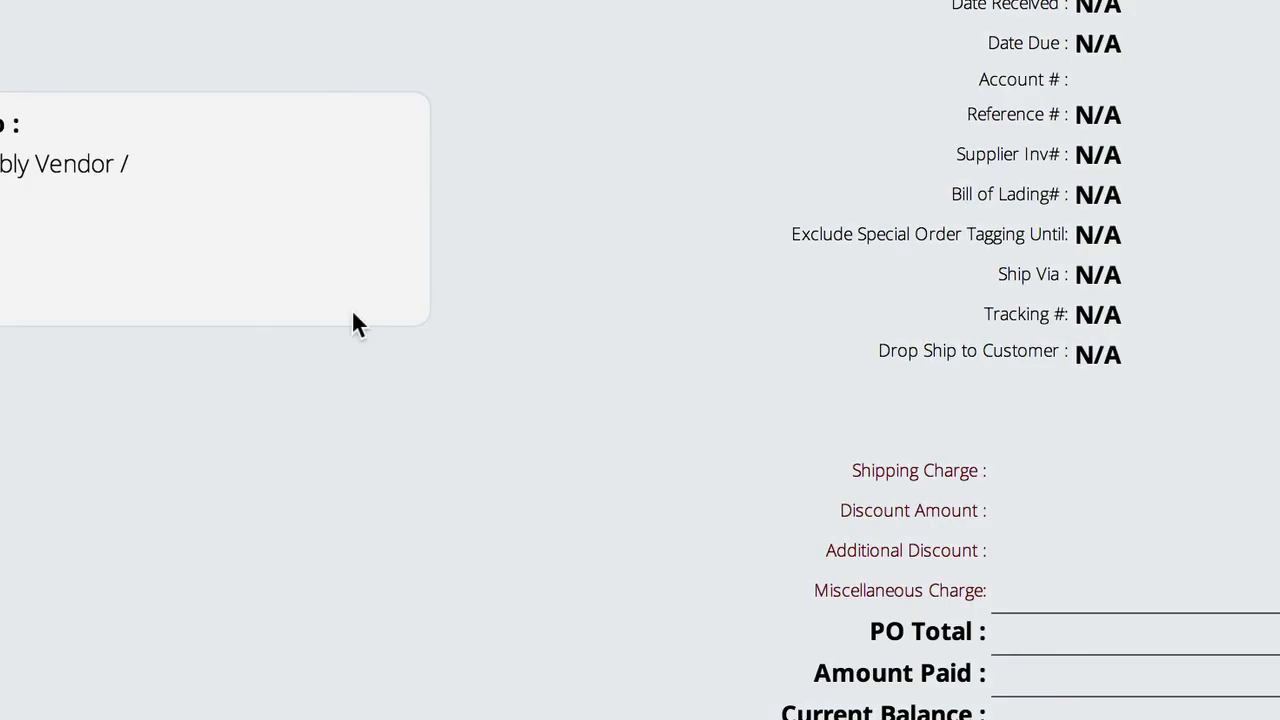
scroll(609, 231, down, 5)
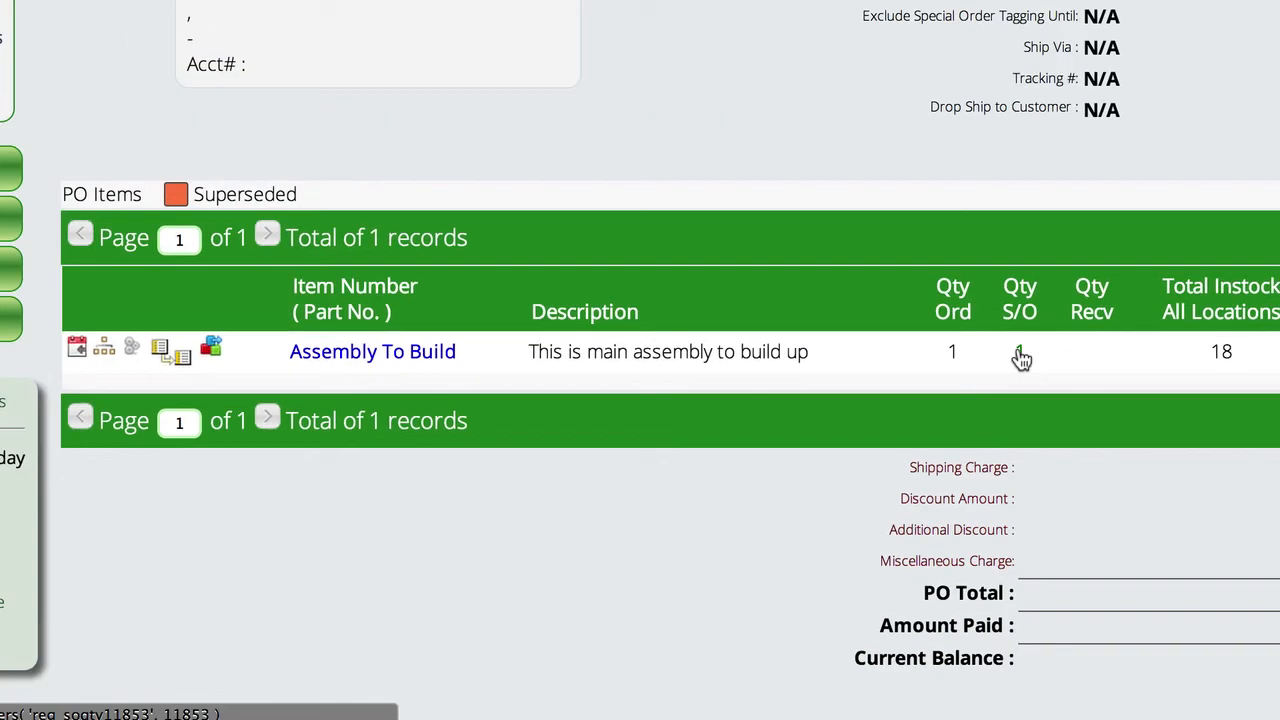
click(993, 256)
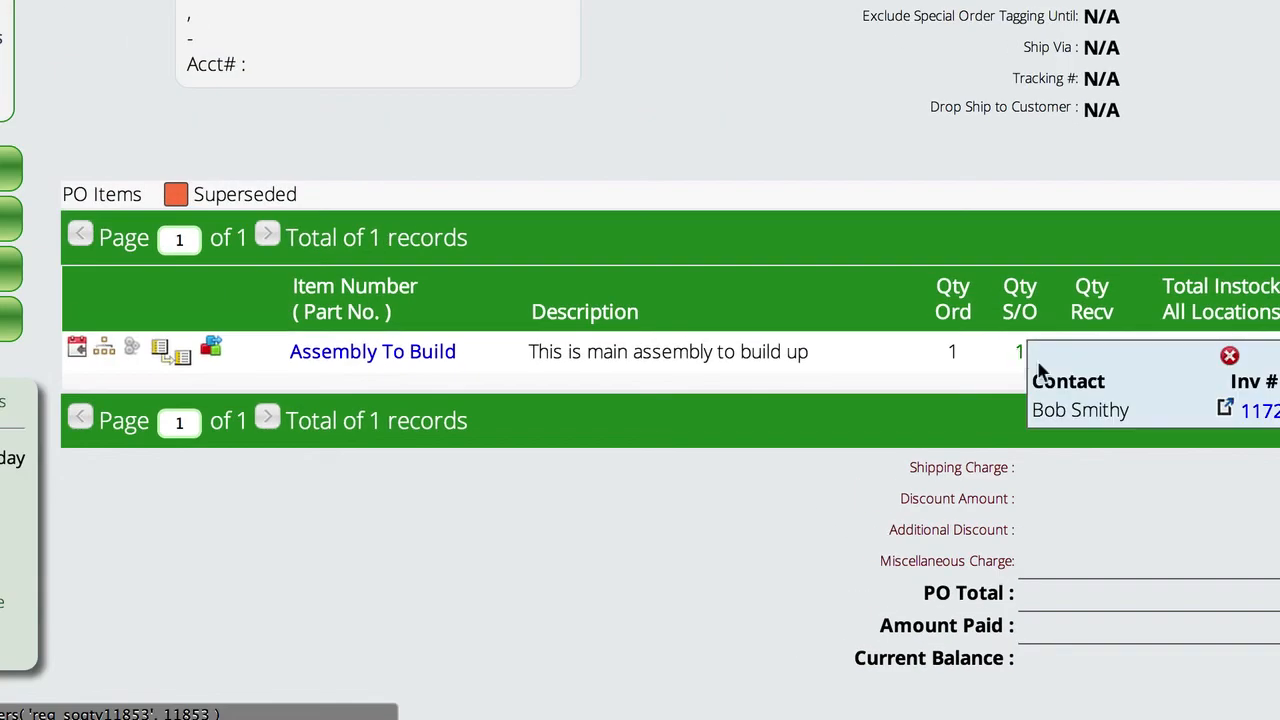
click(1229, 355)
scroll(811, 143, up, 3)
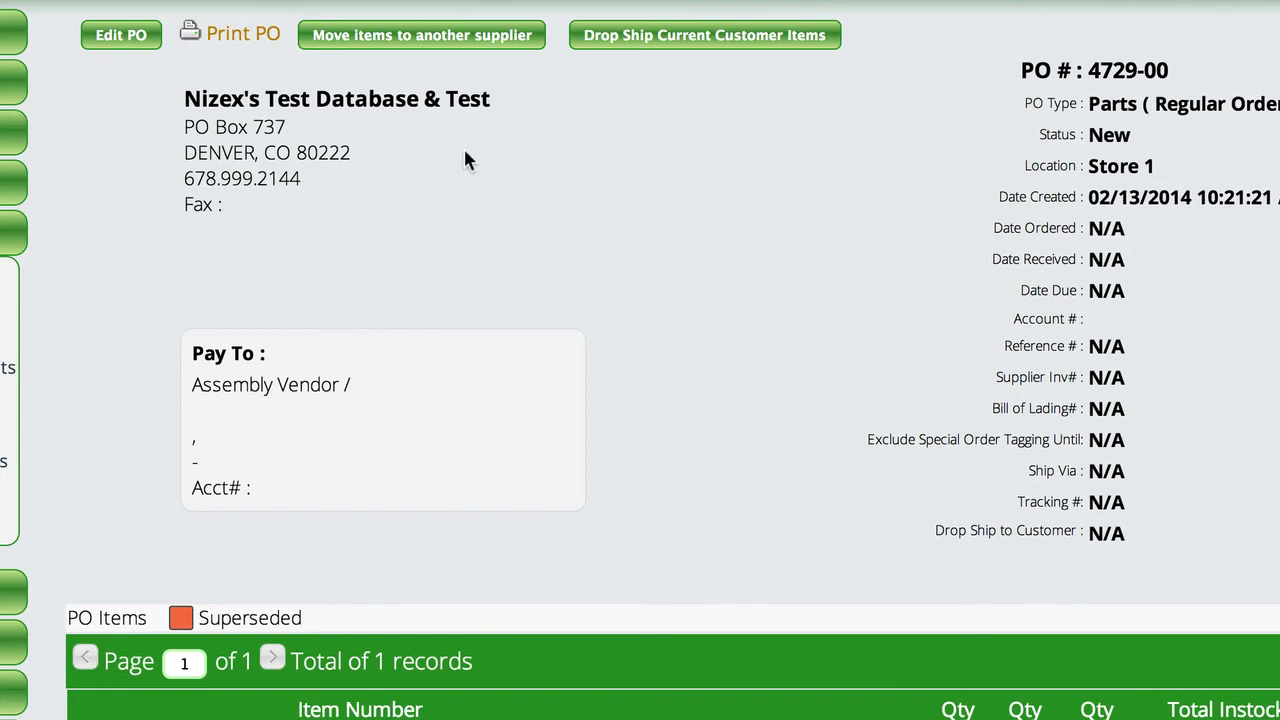
Open the purchase order for editing, go through to its totals page, and return to review the order.
click(157, 34)
click(163, 38)
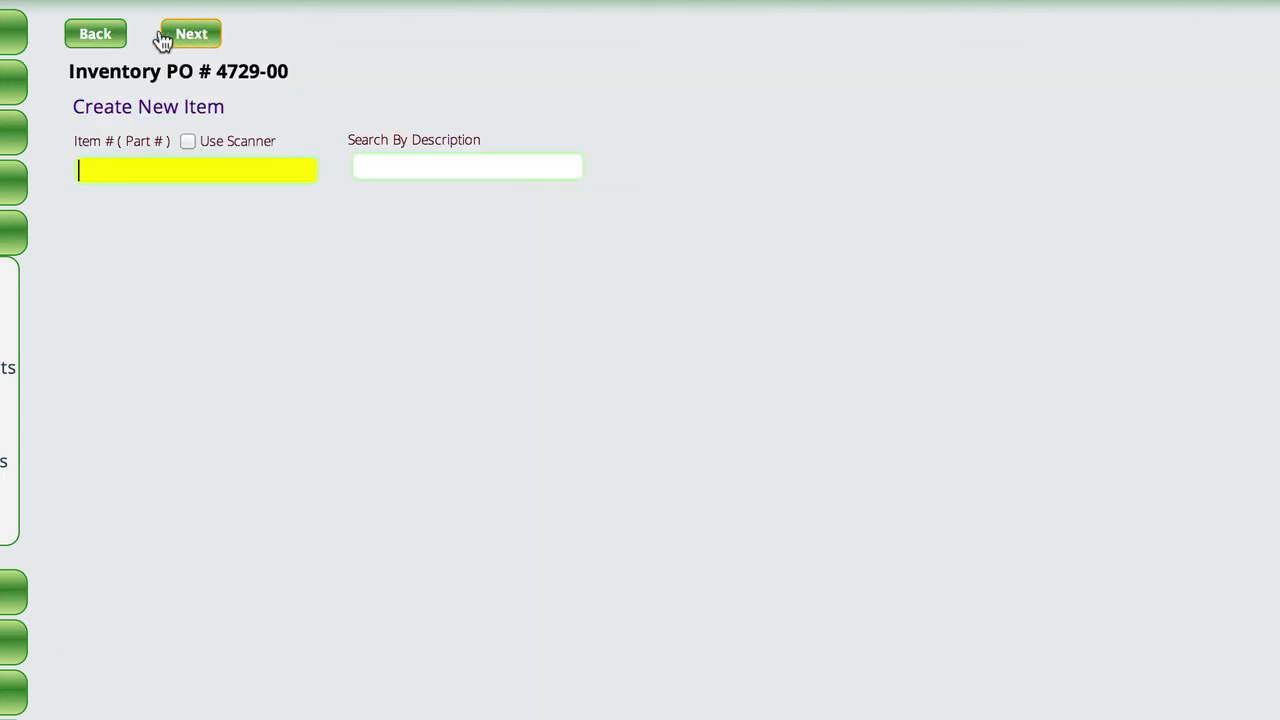
click(190, 38)
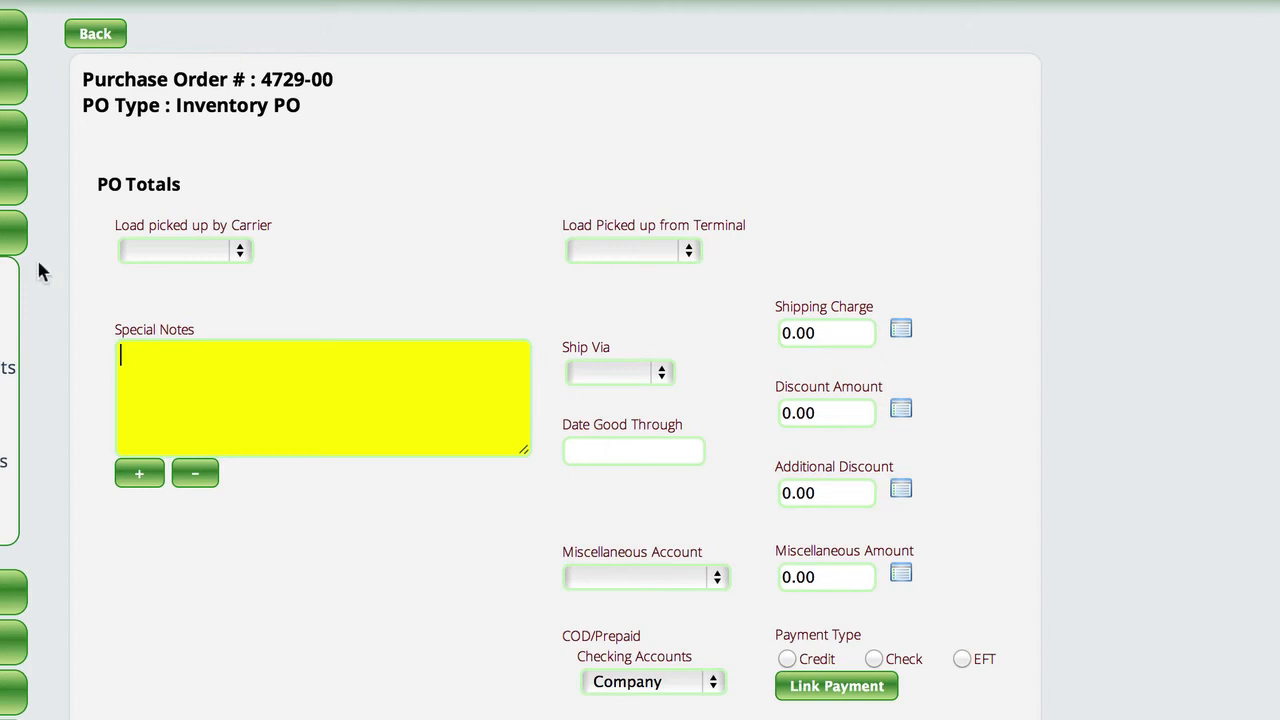
mouse_move(40, 270)
click(130, 350)
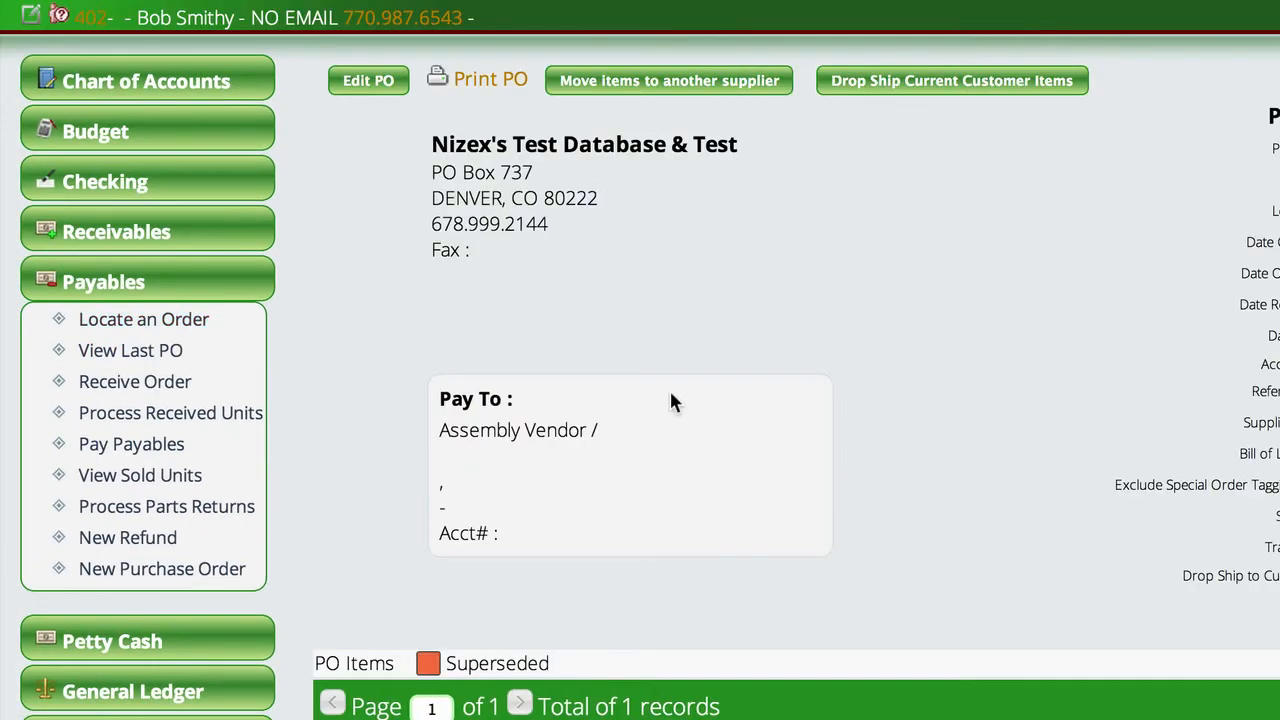
scroll(714, 372, down, 3)
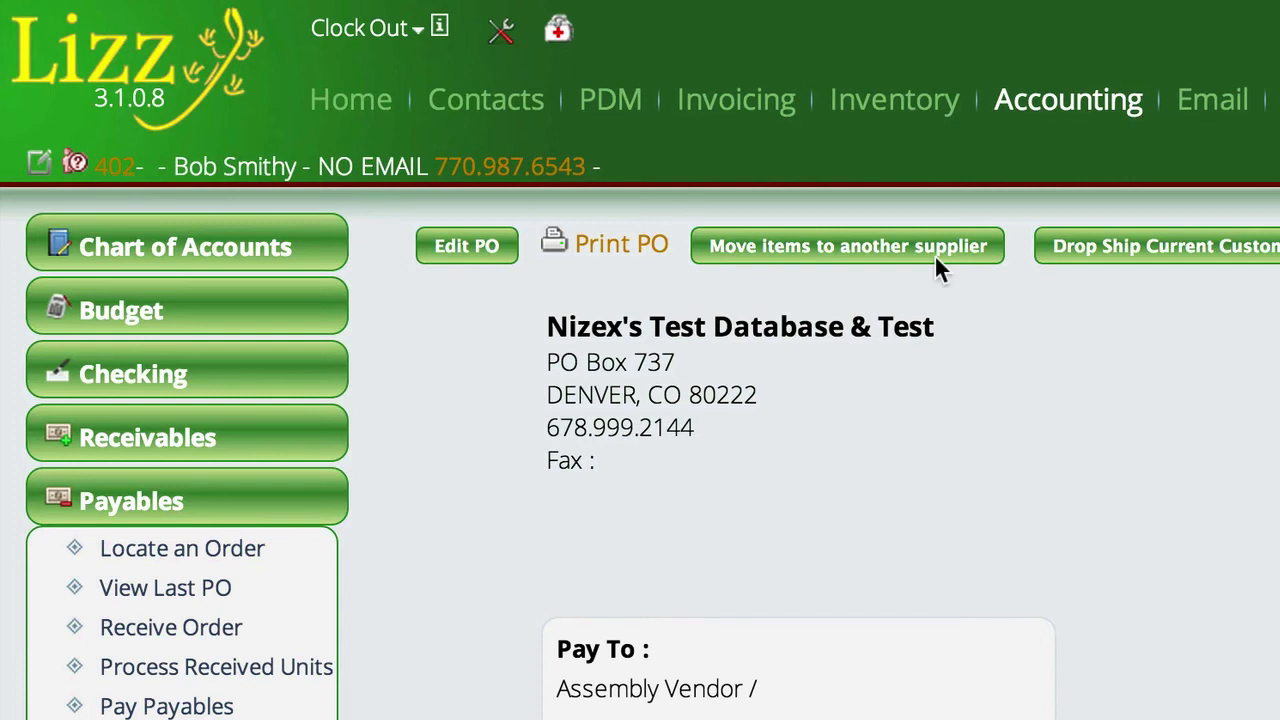
Build one Assembly To Build kit from the inventory list of assemblies needing to be built.
click(893, 112)
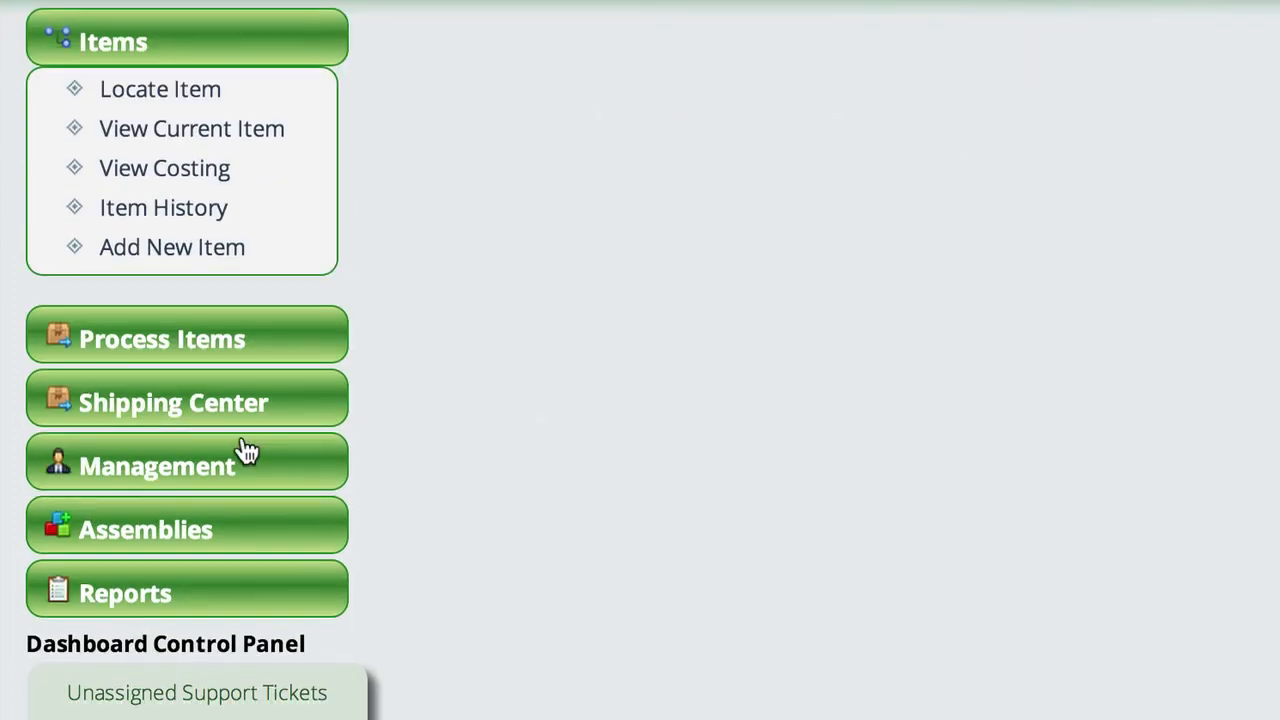
click(106, 536)
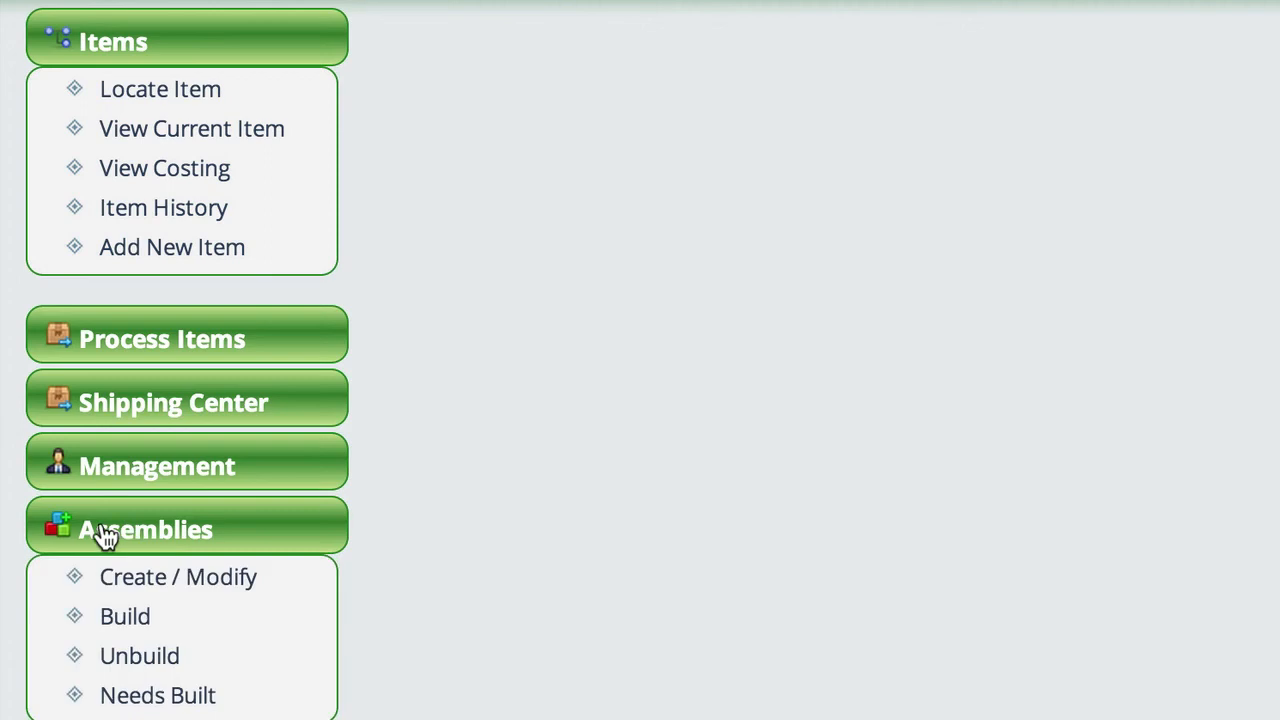
scroll(148, 534, down, 2)
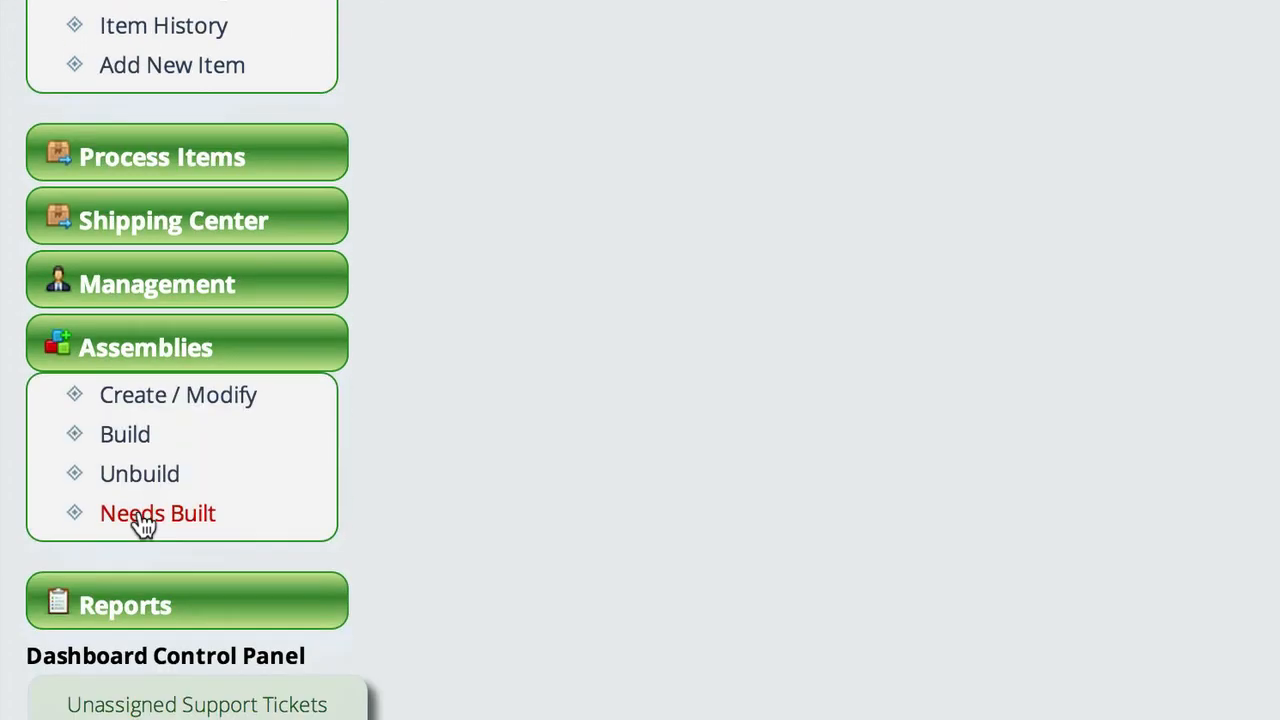
click(140, 520)
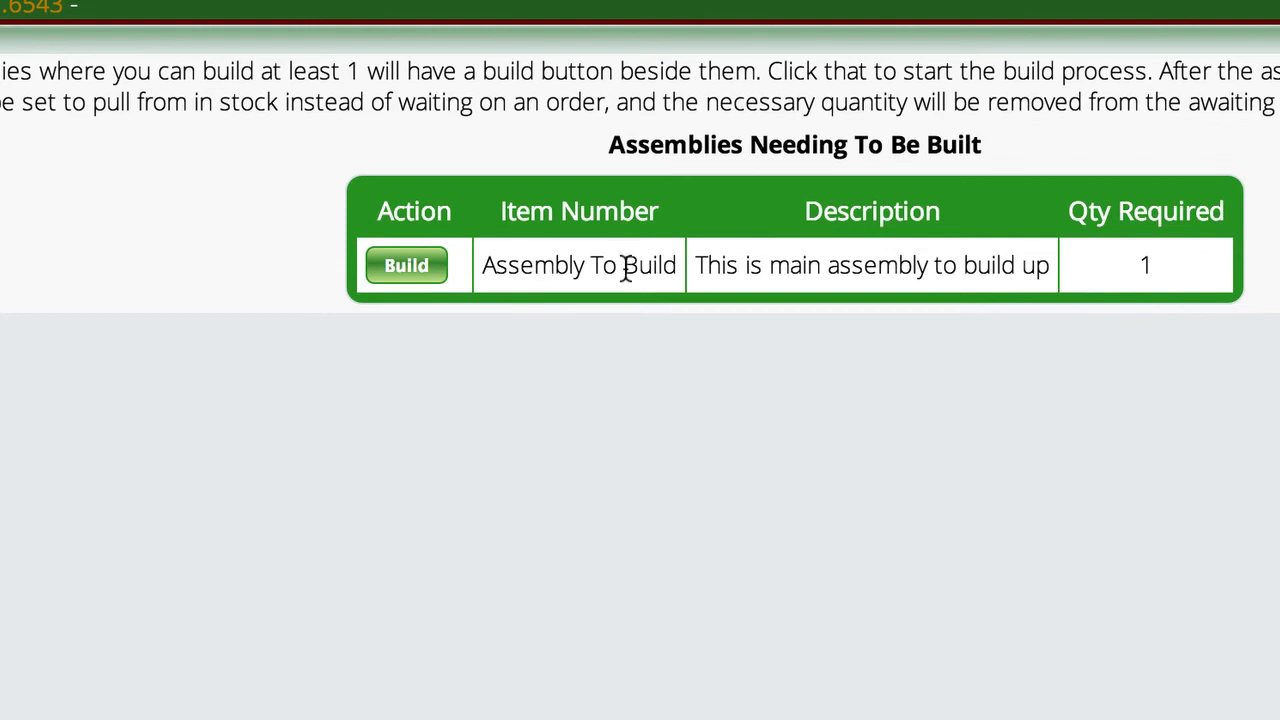
click(398, 277)
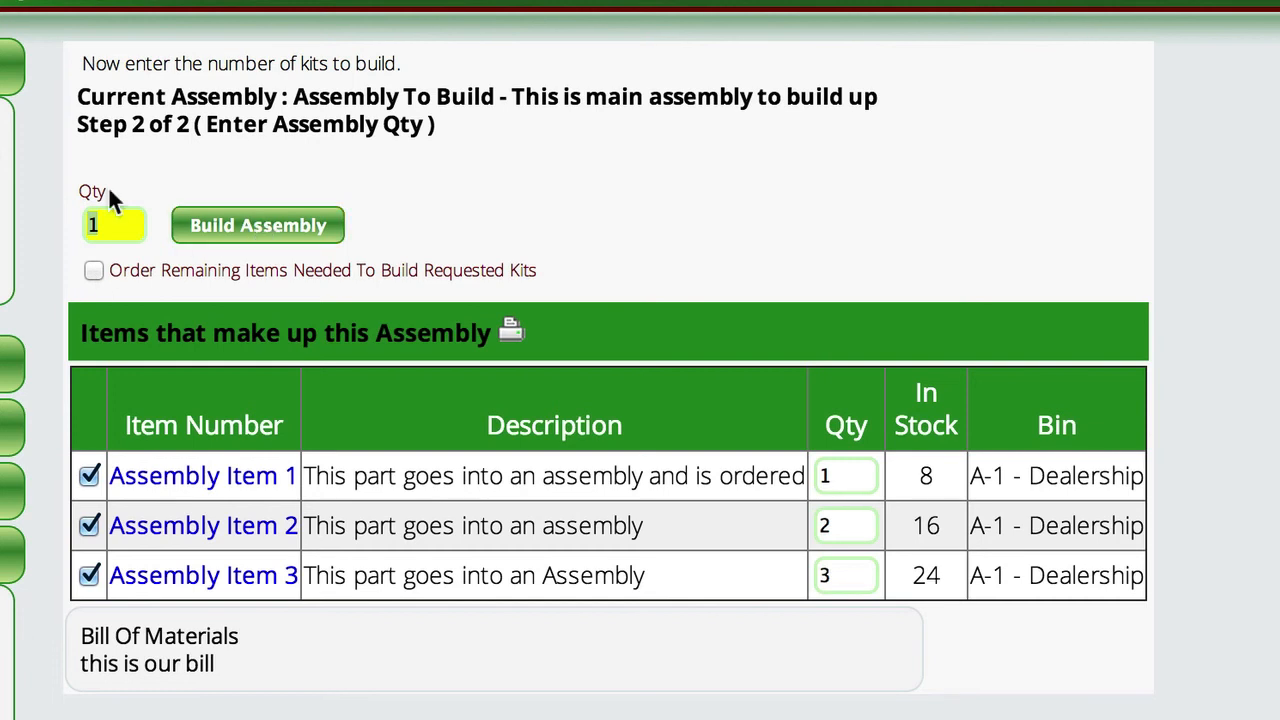
click(284, 230)
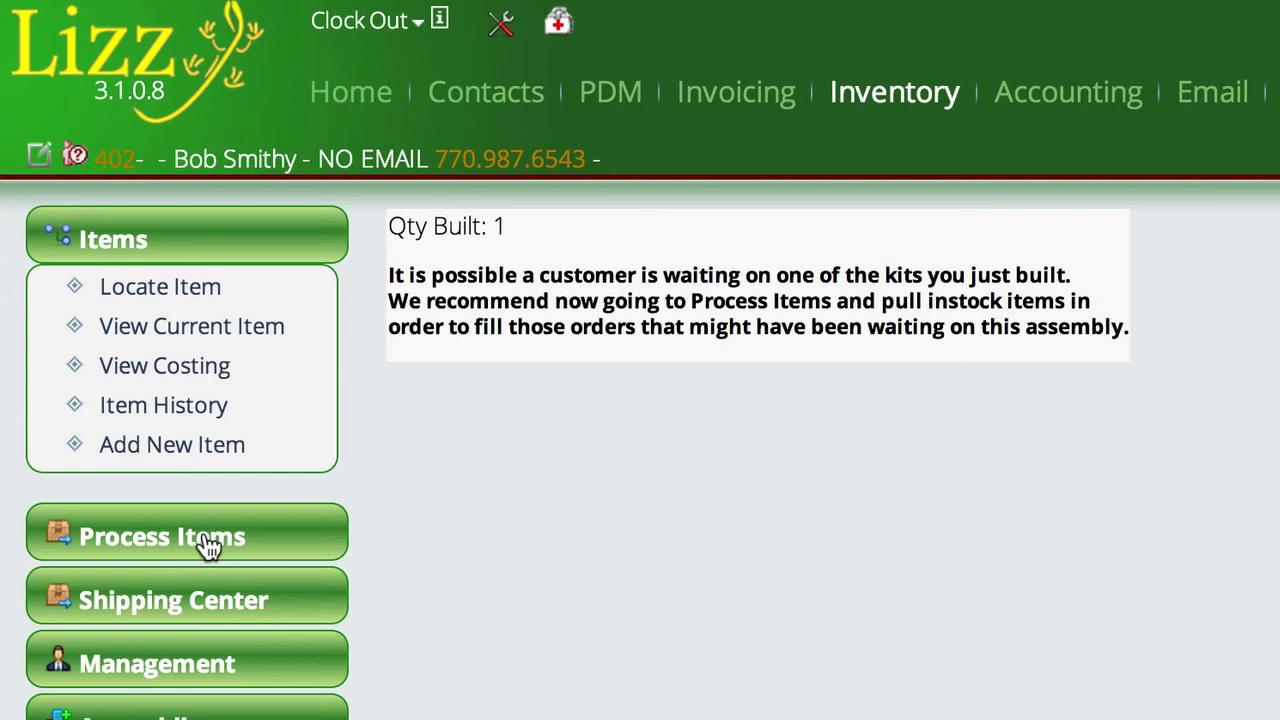
Process in-stock items for the current contact and pull one 09-500 item from stock bin a1.
click(160, 540)
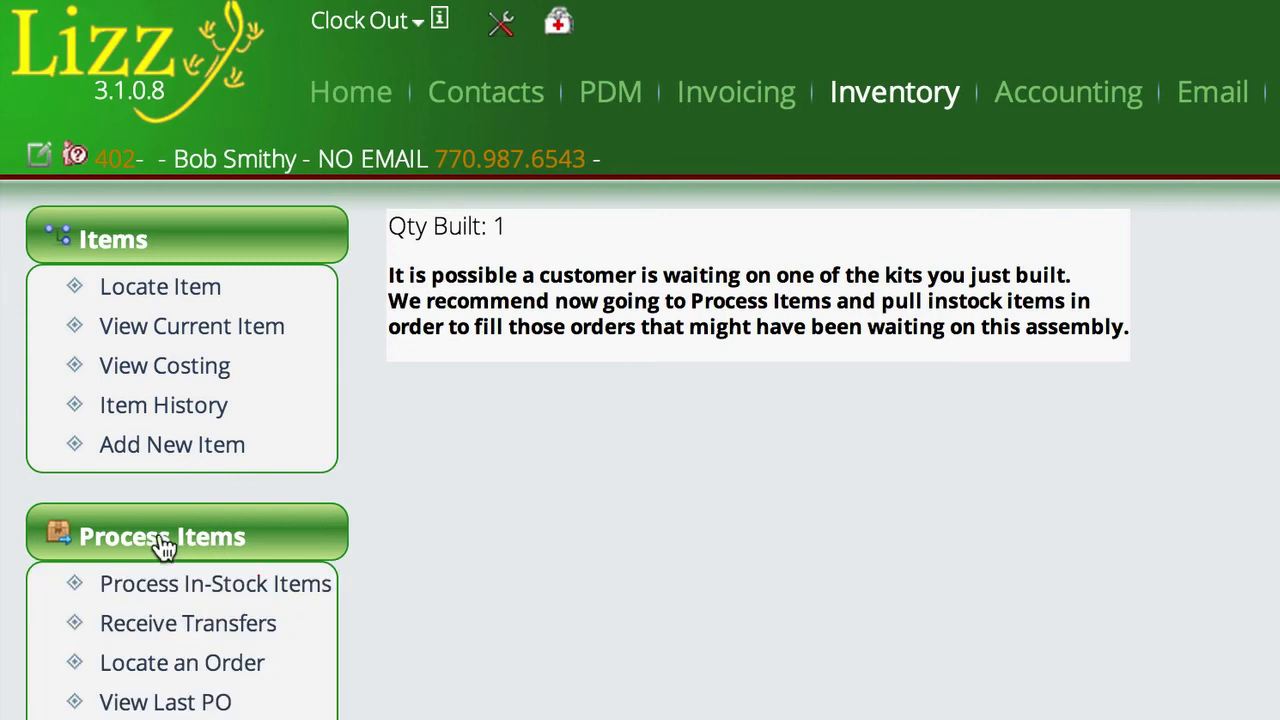
click(222, 595)
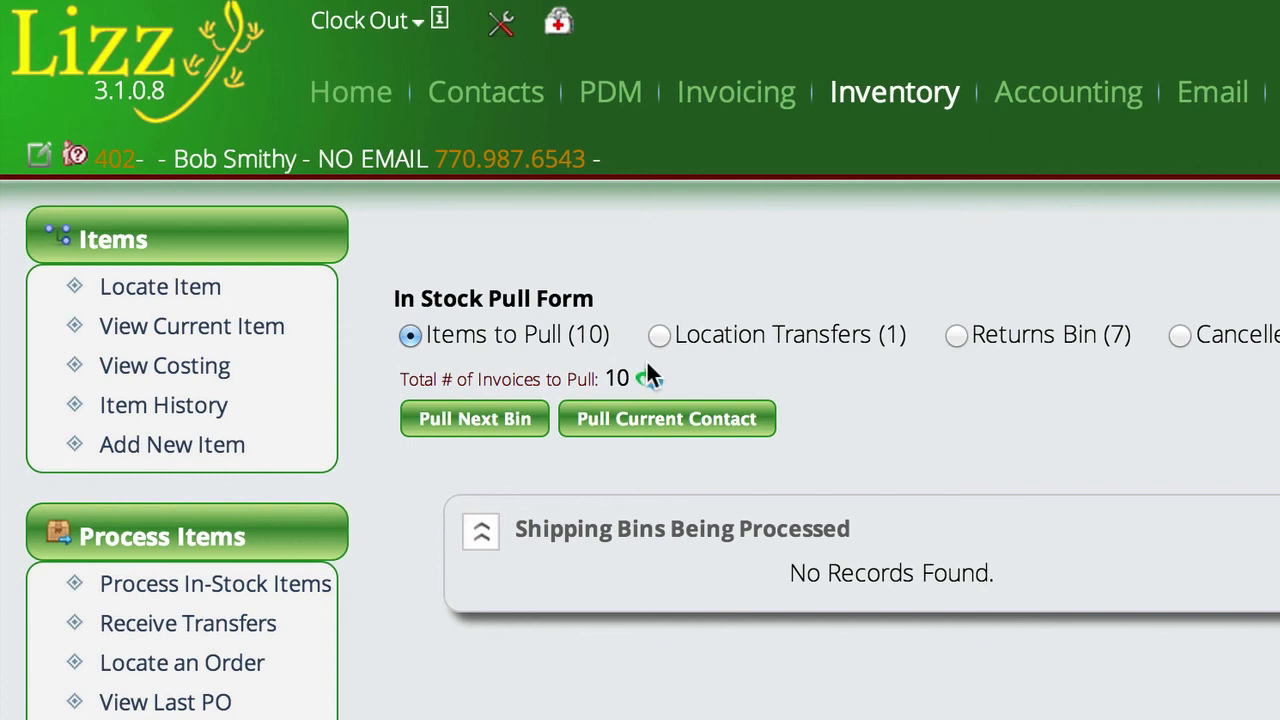
click(663, 422)
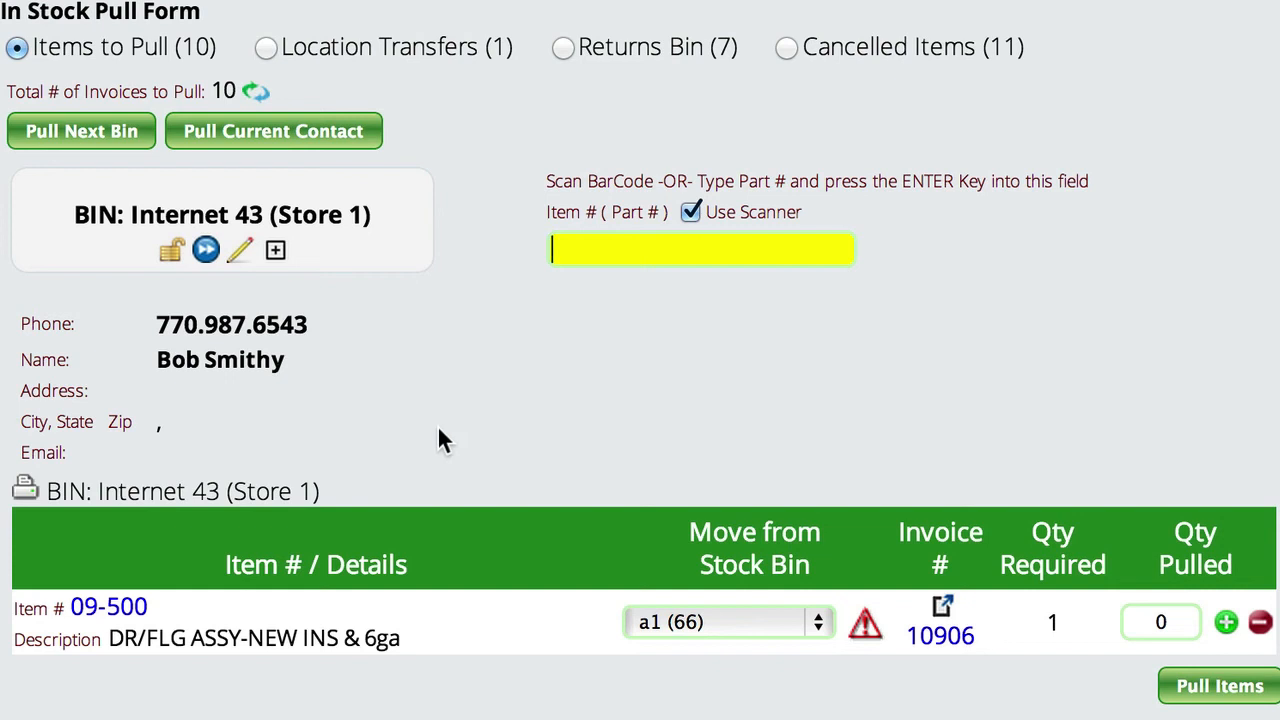
click(1226, 622)
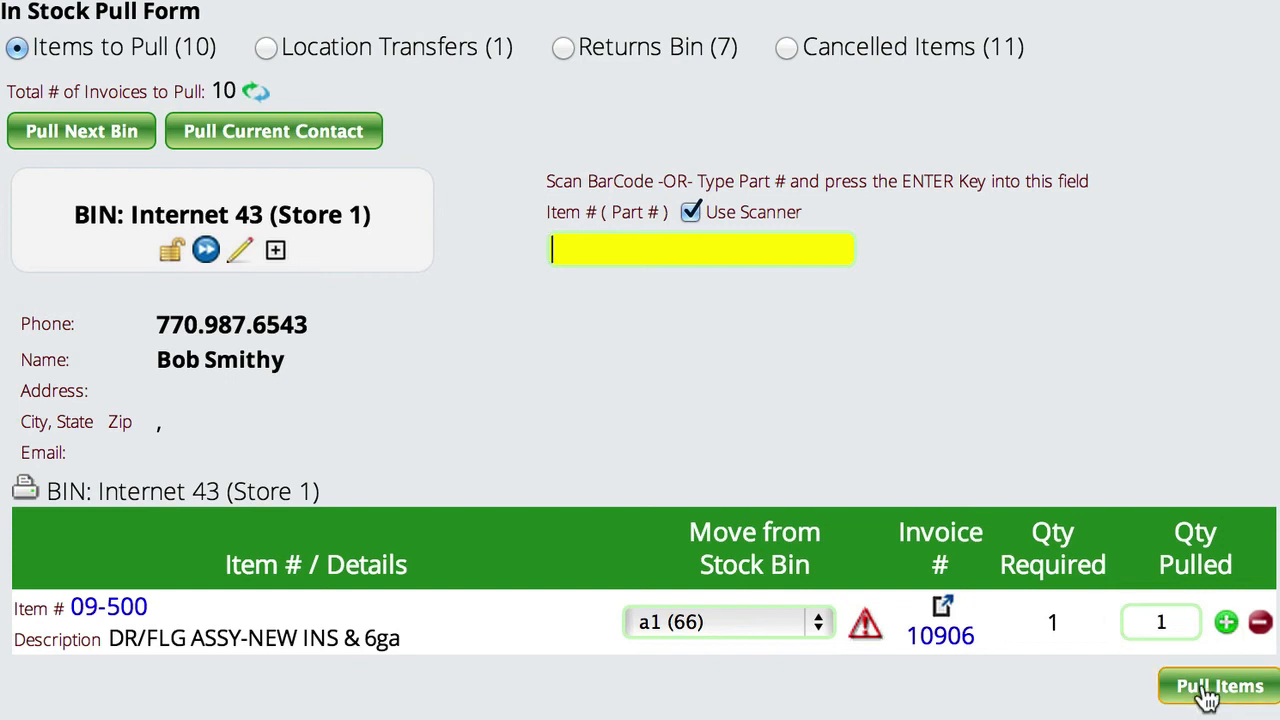
click(1207, 690)
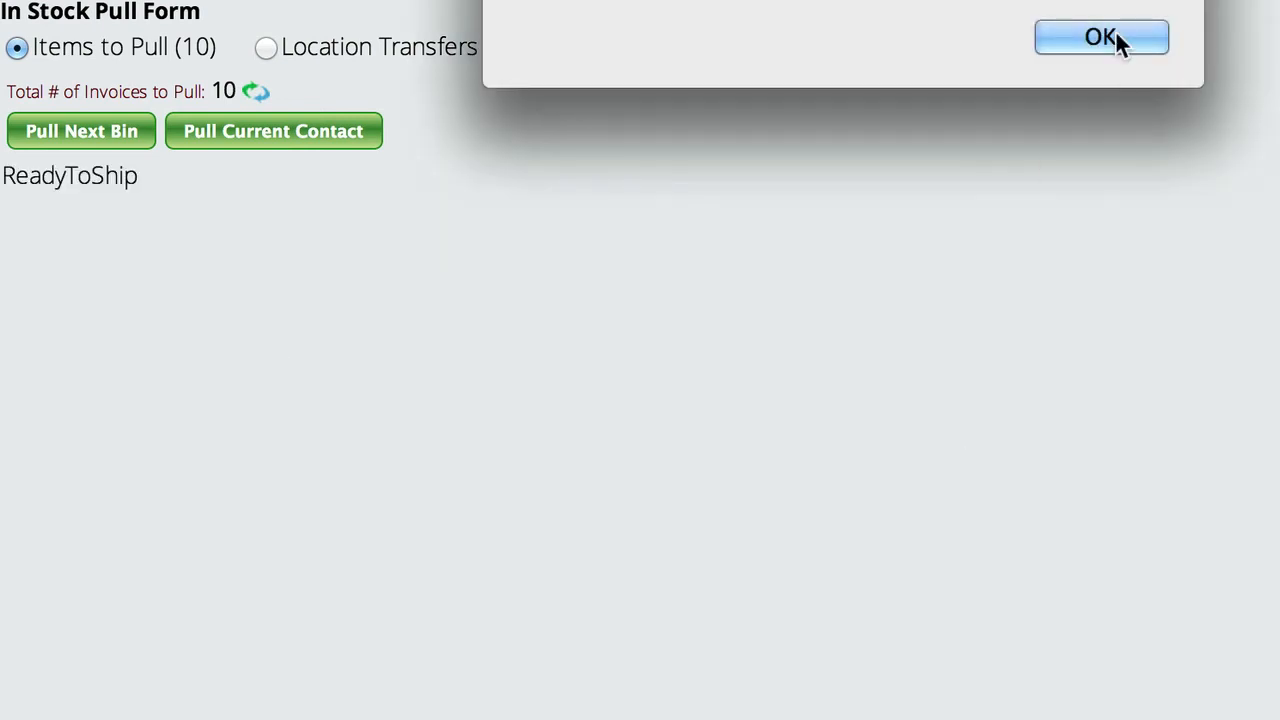
click(1110, 37)
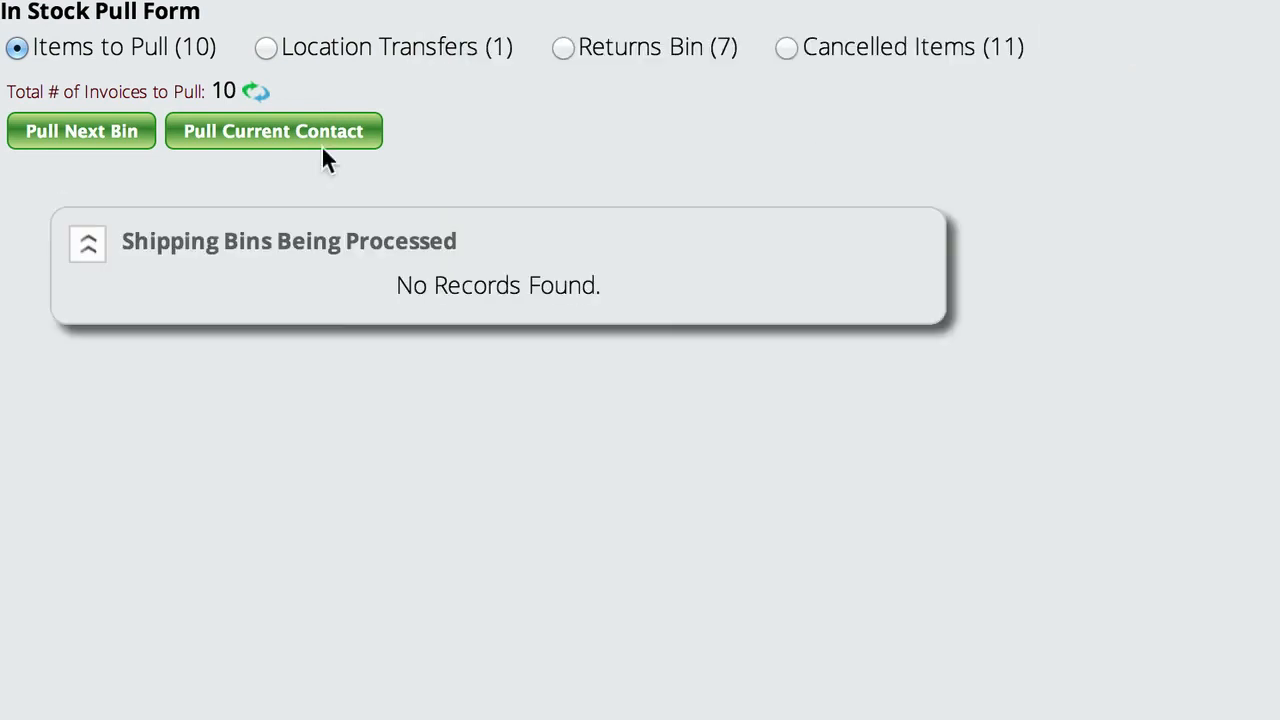
Pull the current contact's next bin items, taking one Assembly To Build from the Miscellaneous stock bin.
click(257, 142)
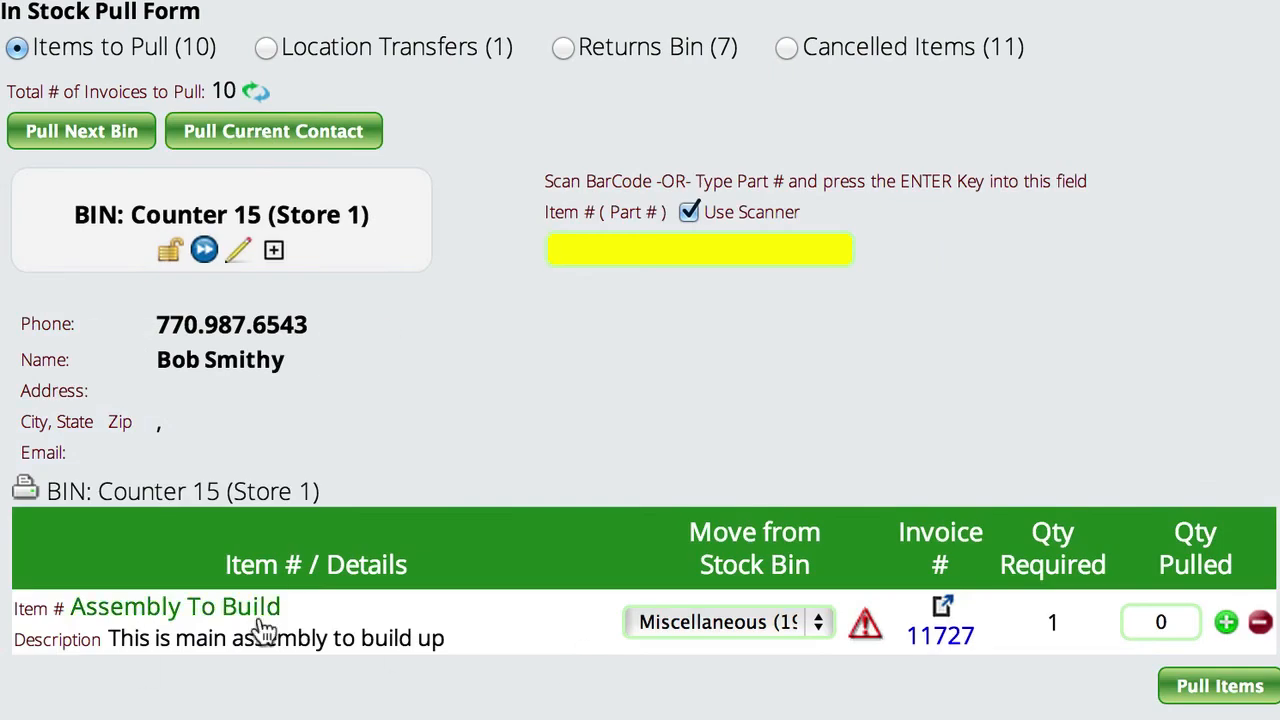
click(1225, 623)
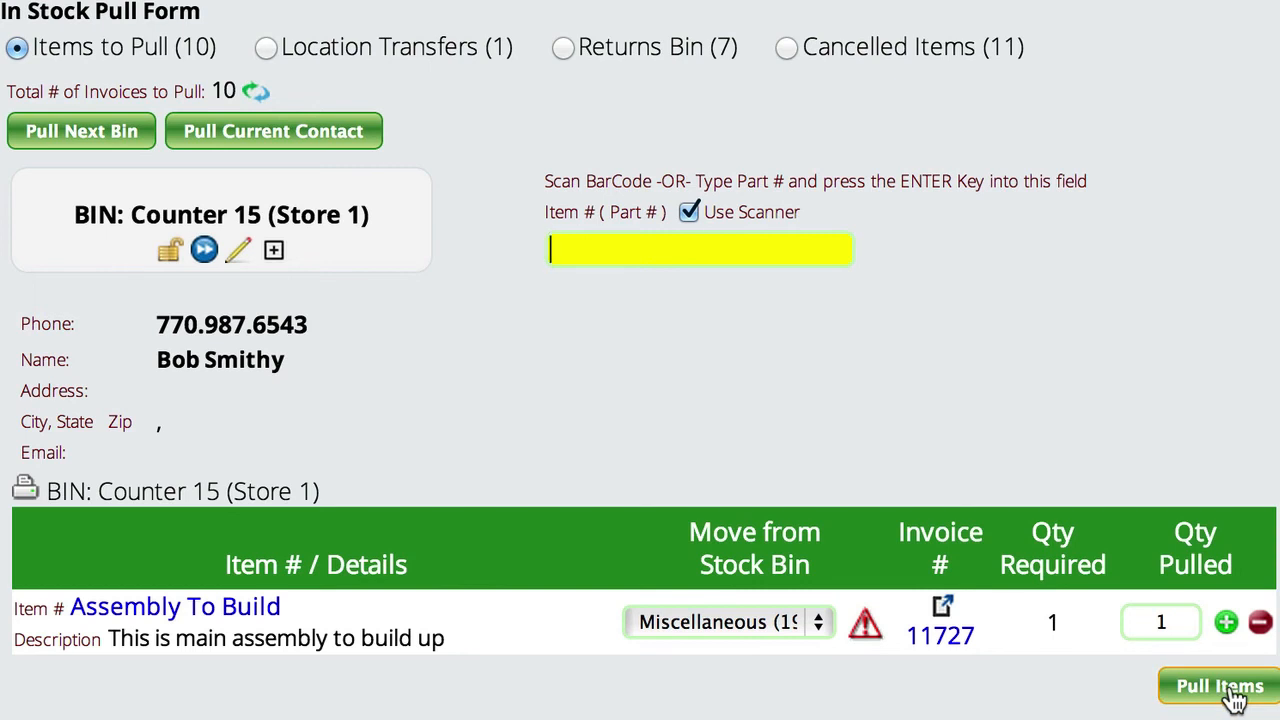
click(1232, 690)
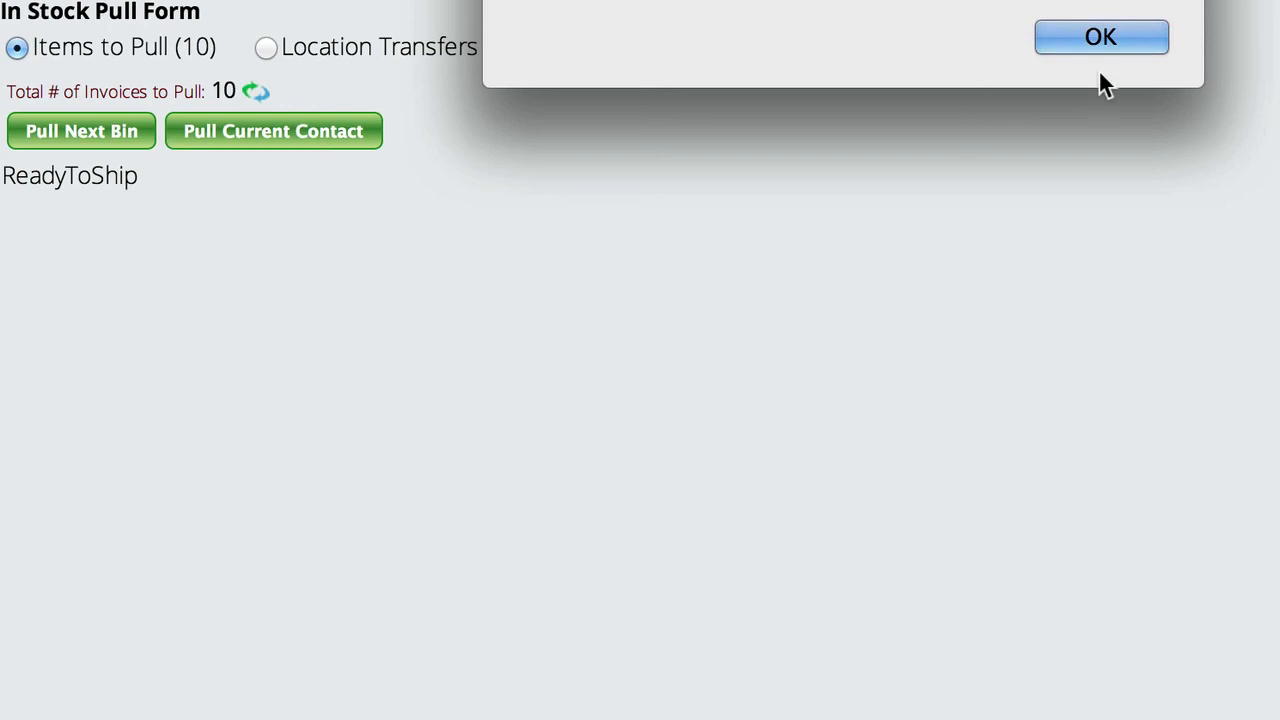
click(1103, 37)
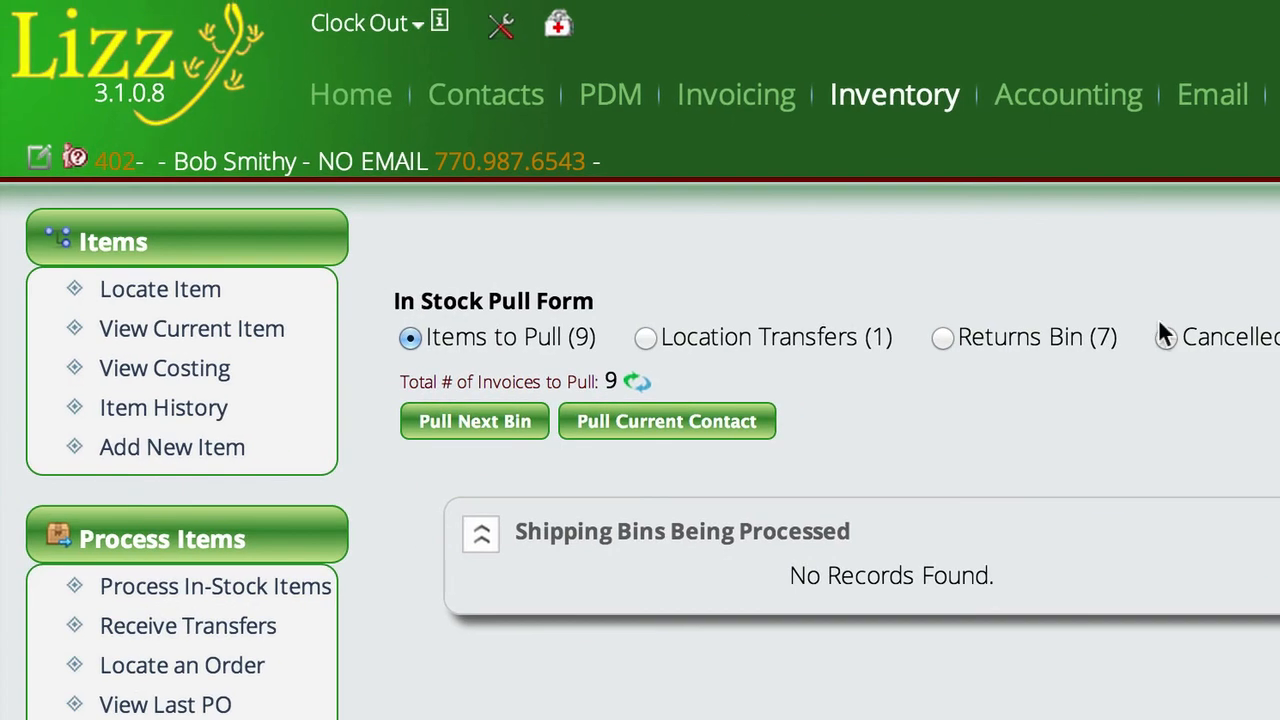
Check the invoicing special order list for the Assembly To Build item's required and in-bin quantities.
click(735, 100)
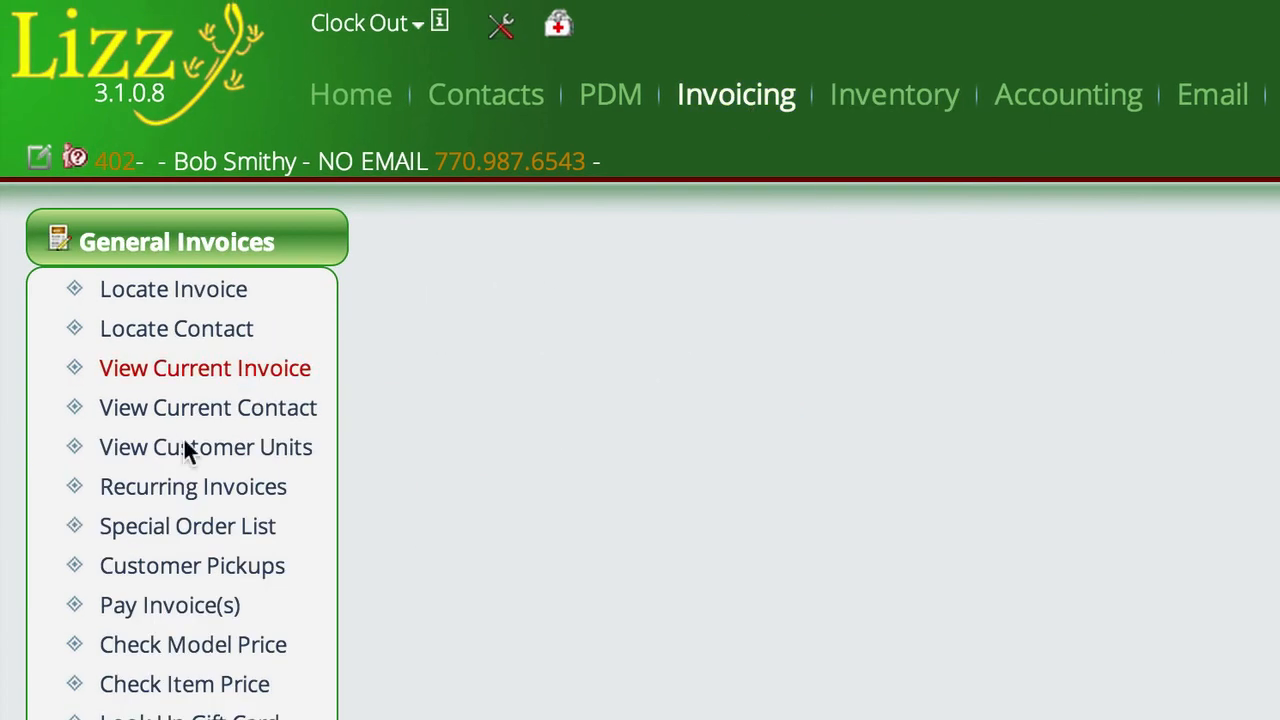
click(190, 527)
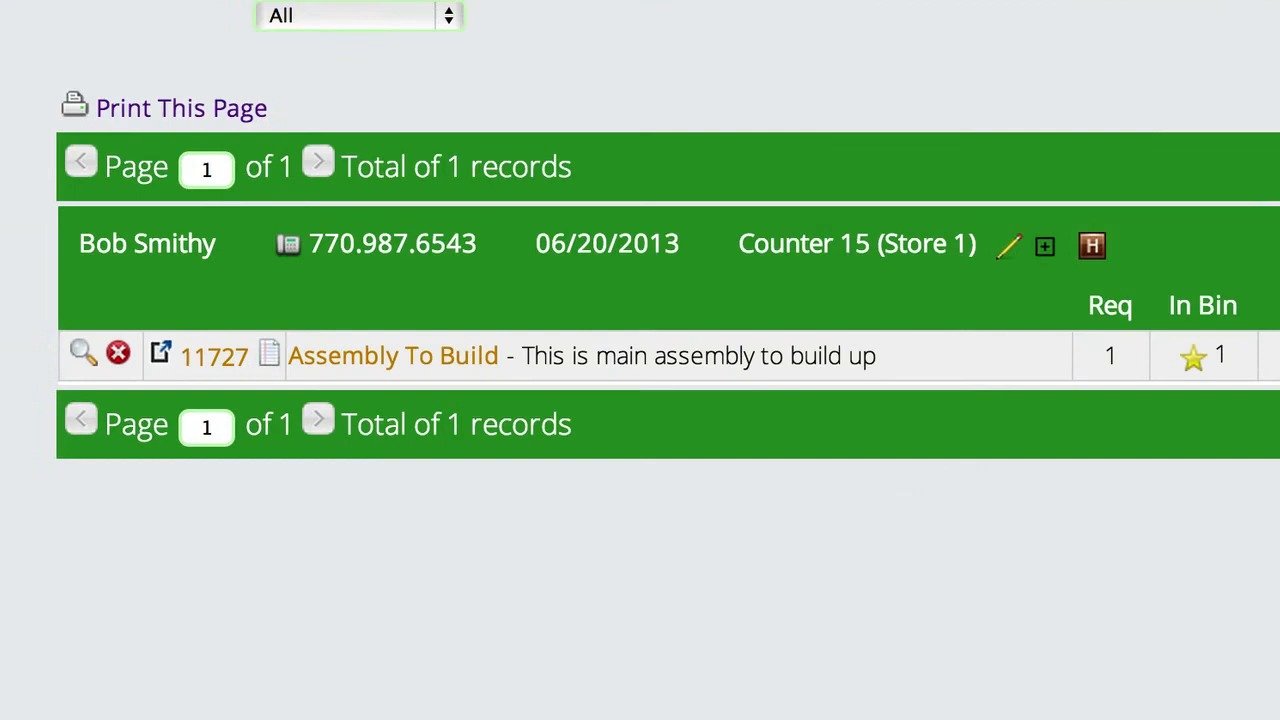
click(26, 310)
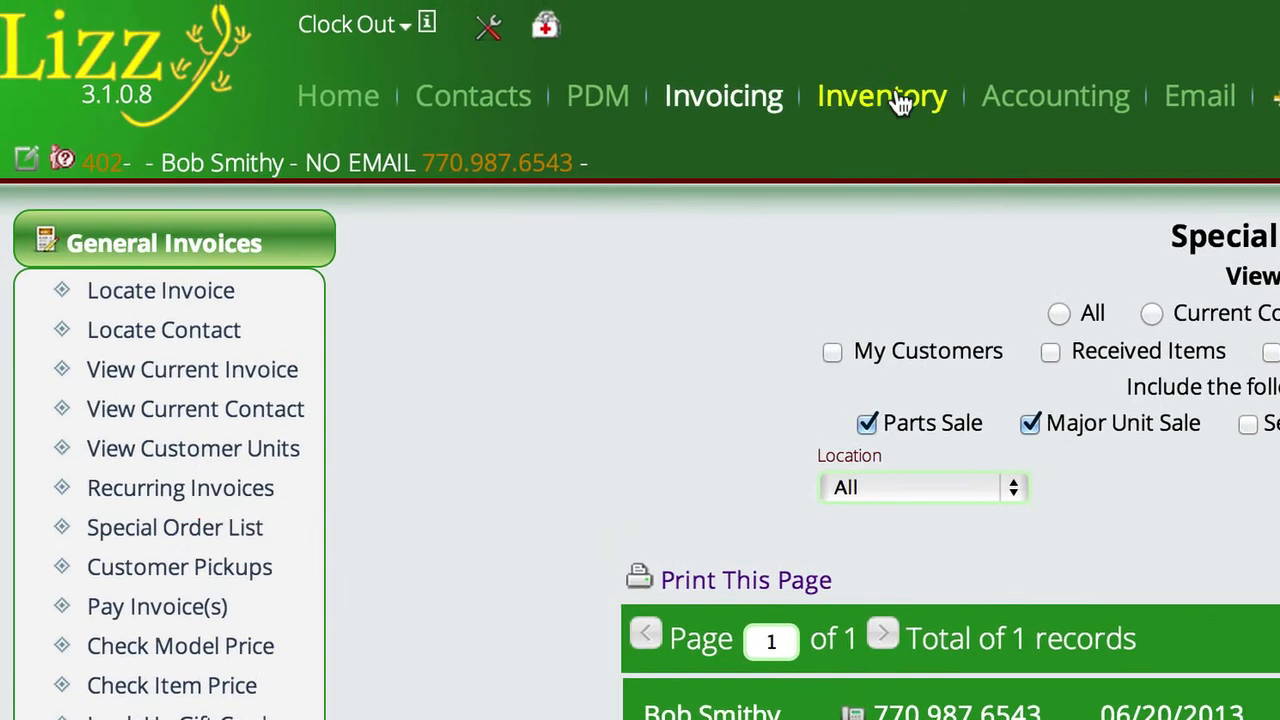
Check the inventory list of assemblies that need to be built for remaining entries.
click(900, 100)
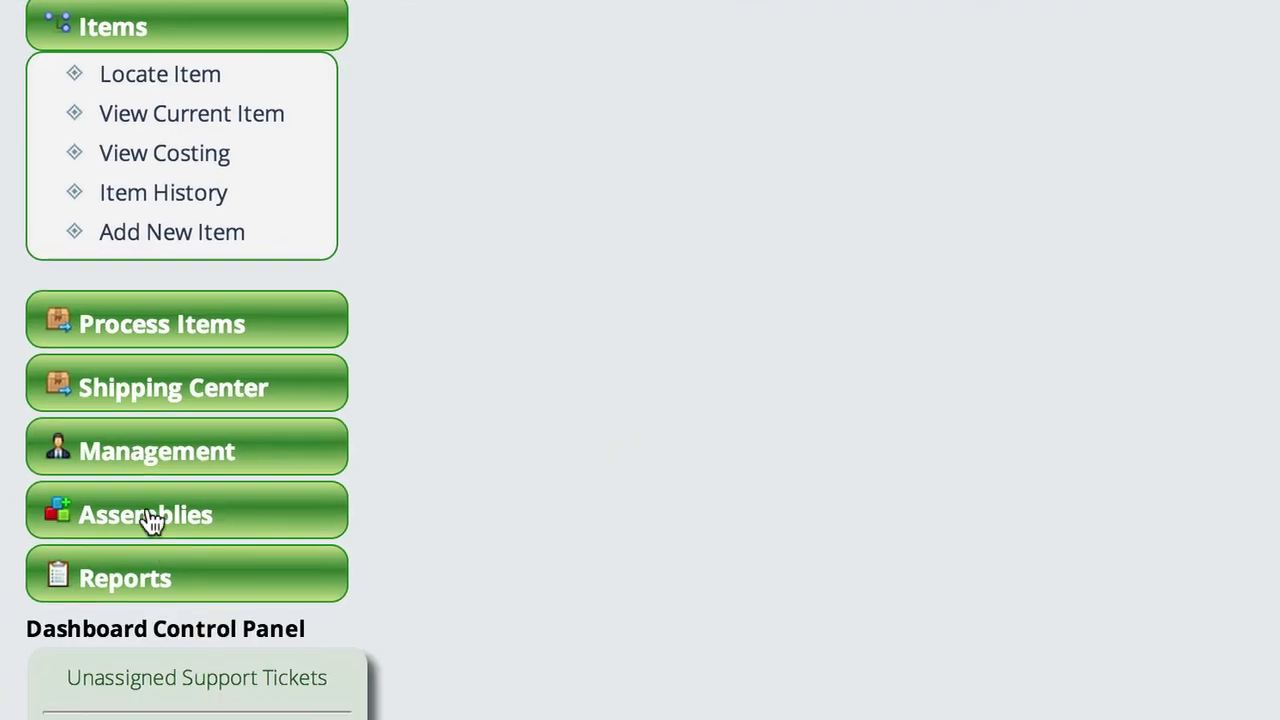
click(149, 517)
click(140, 689)
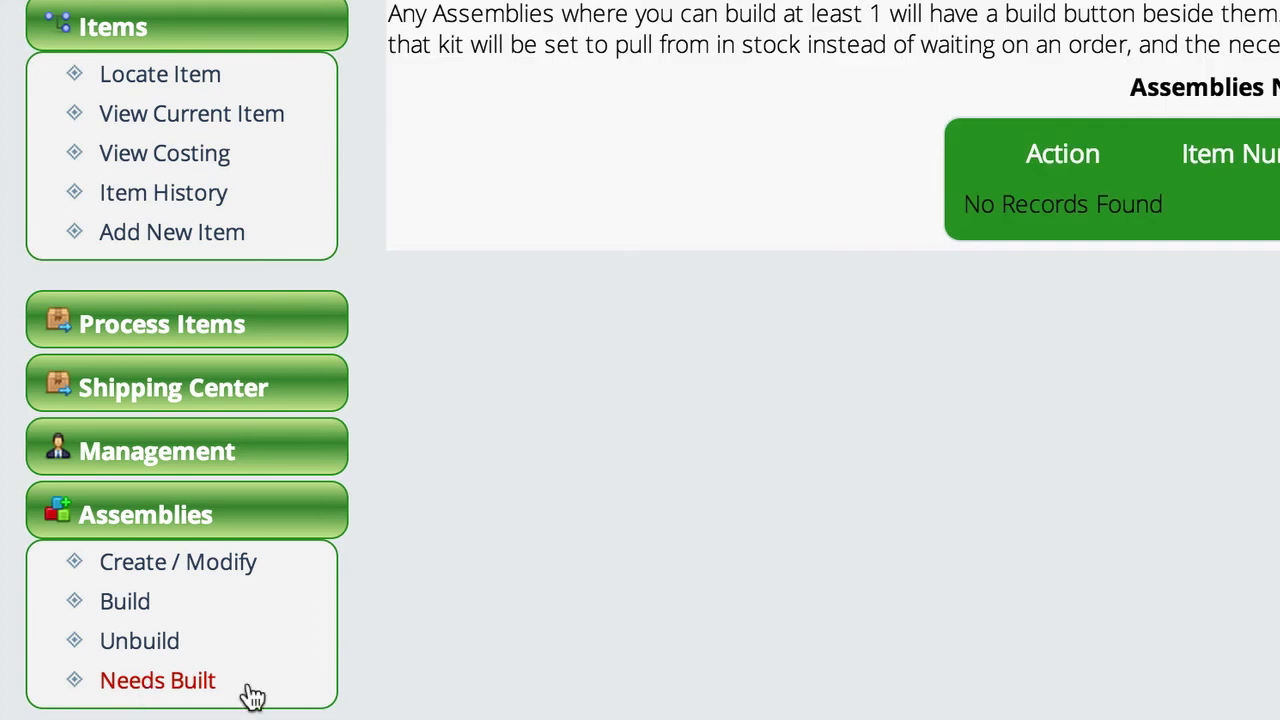